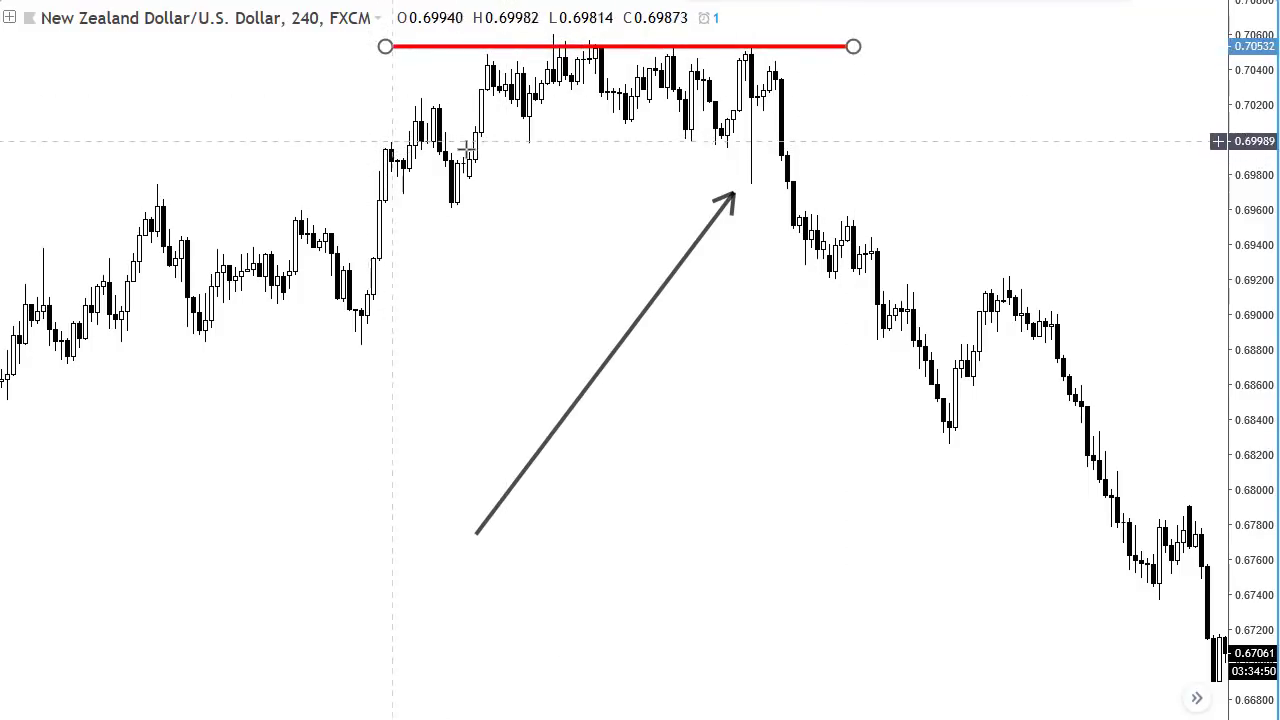
Draw a red line along the lows of the topping range near 0.7000 and shift the arrow's tip to the long lower wick
click(499, 142)
click(1046, 157)
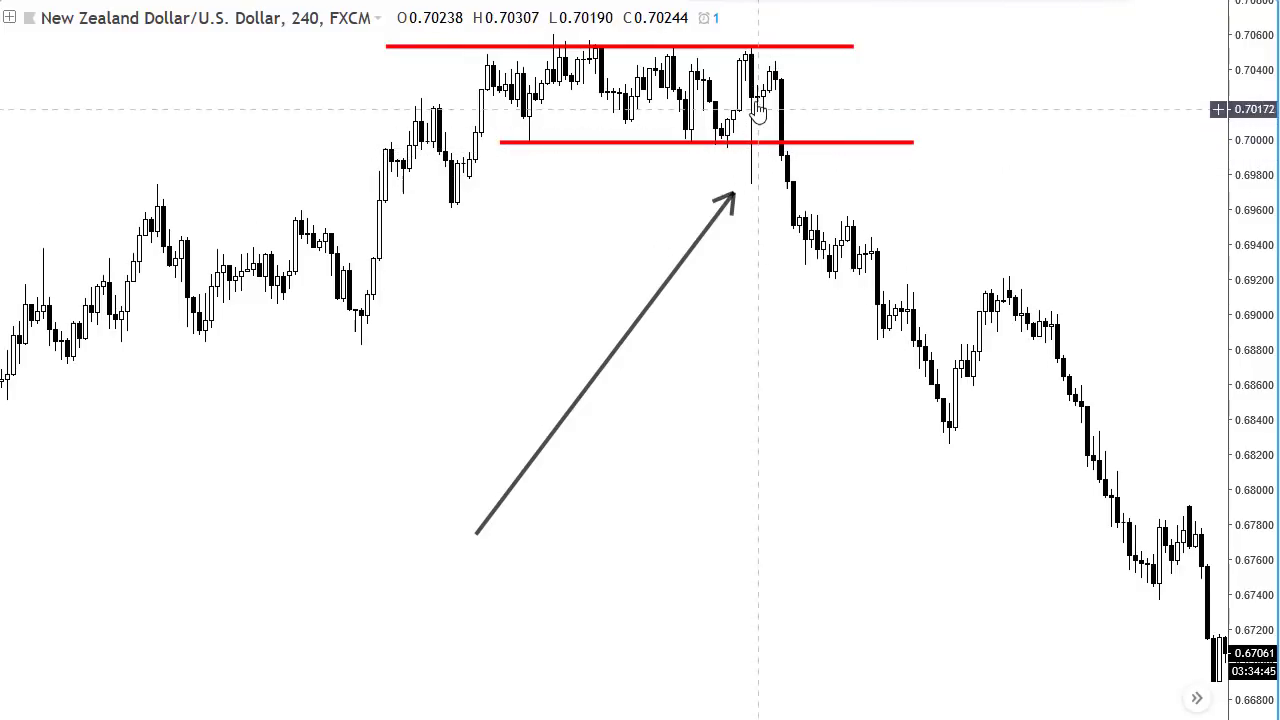
drag(736, 196, 745, 190)
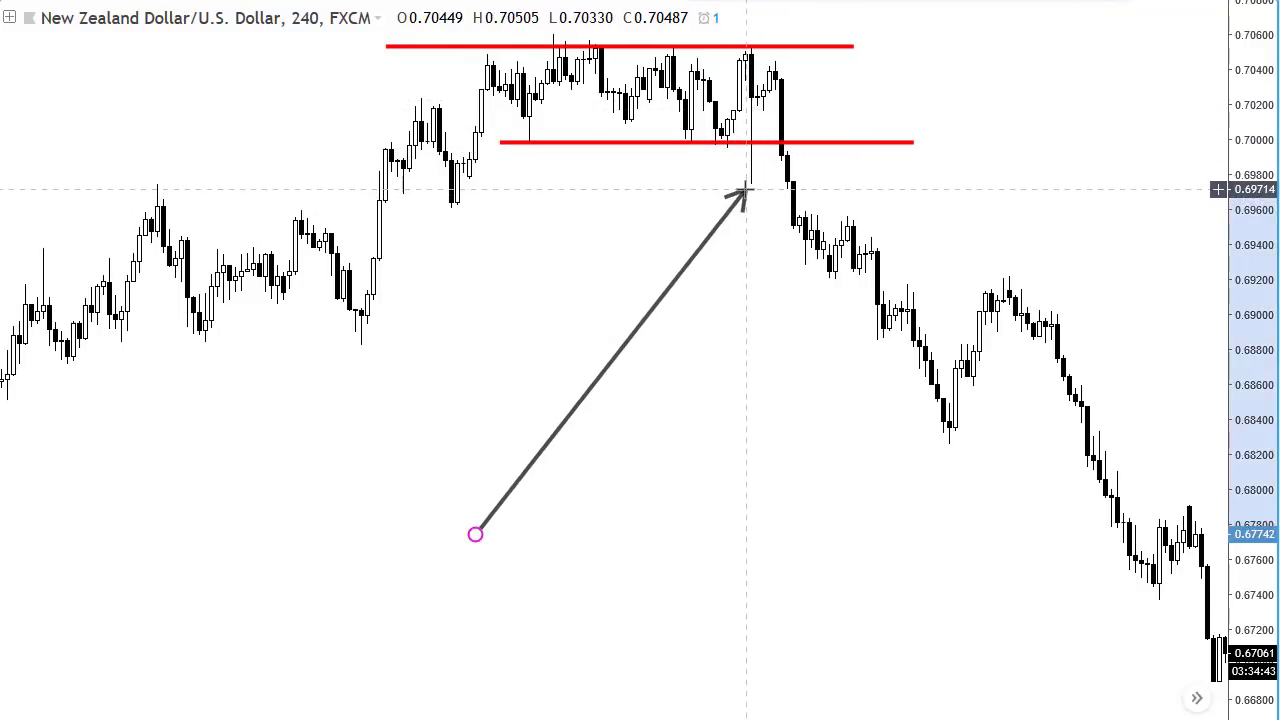
click(748, 163)
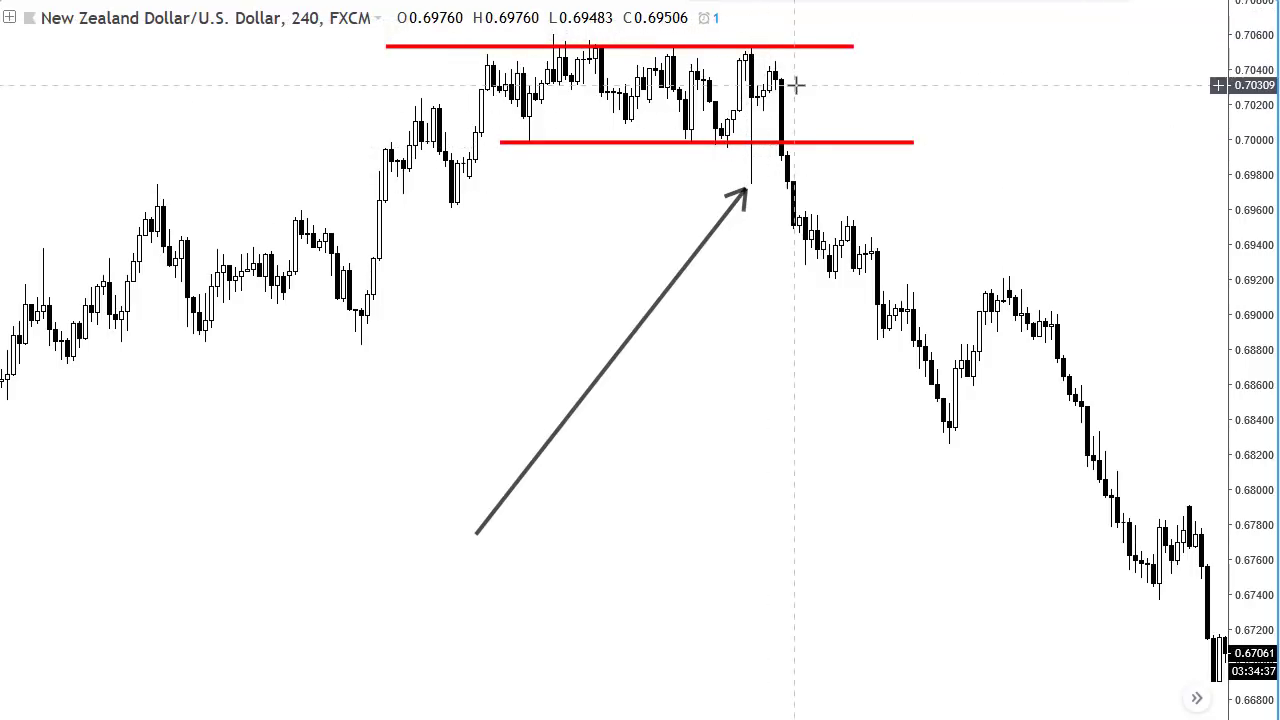
scroll(488, 200, down, 1)
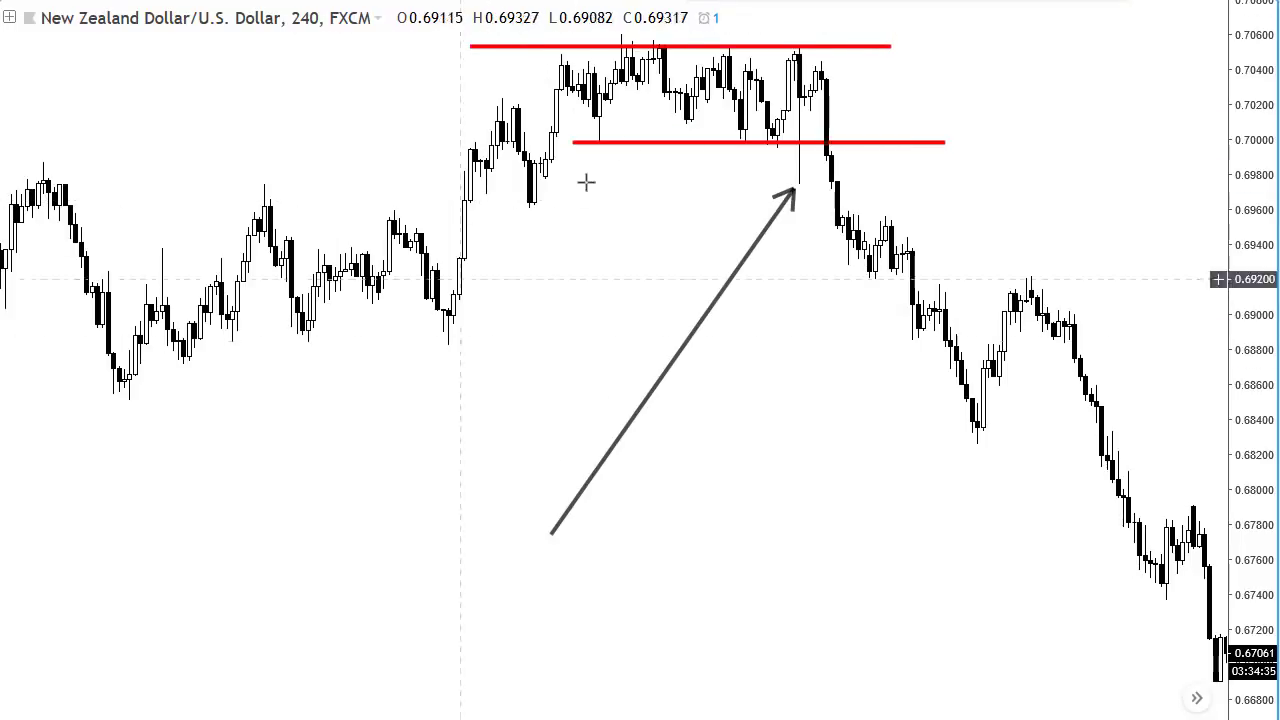
scroll(655, 244, up, 1)
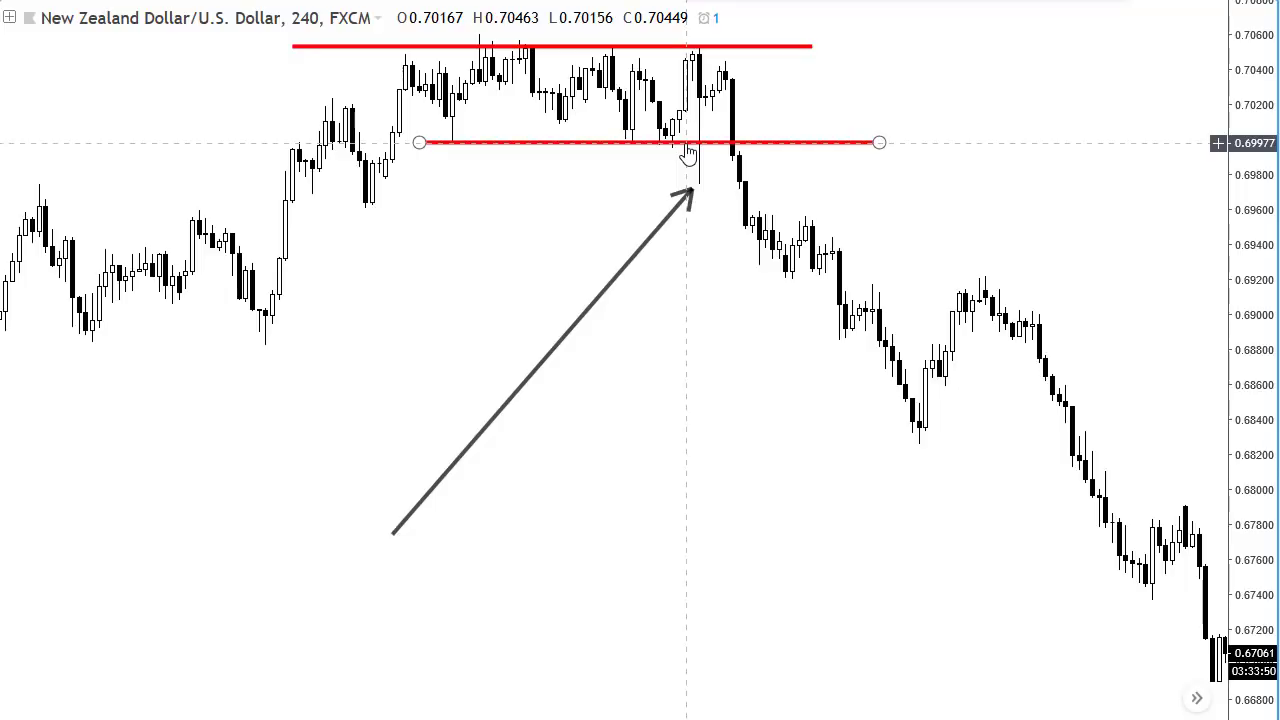
click(655, 233)
click(680, 228)
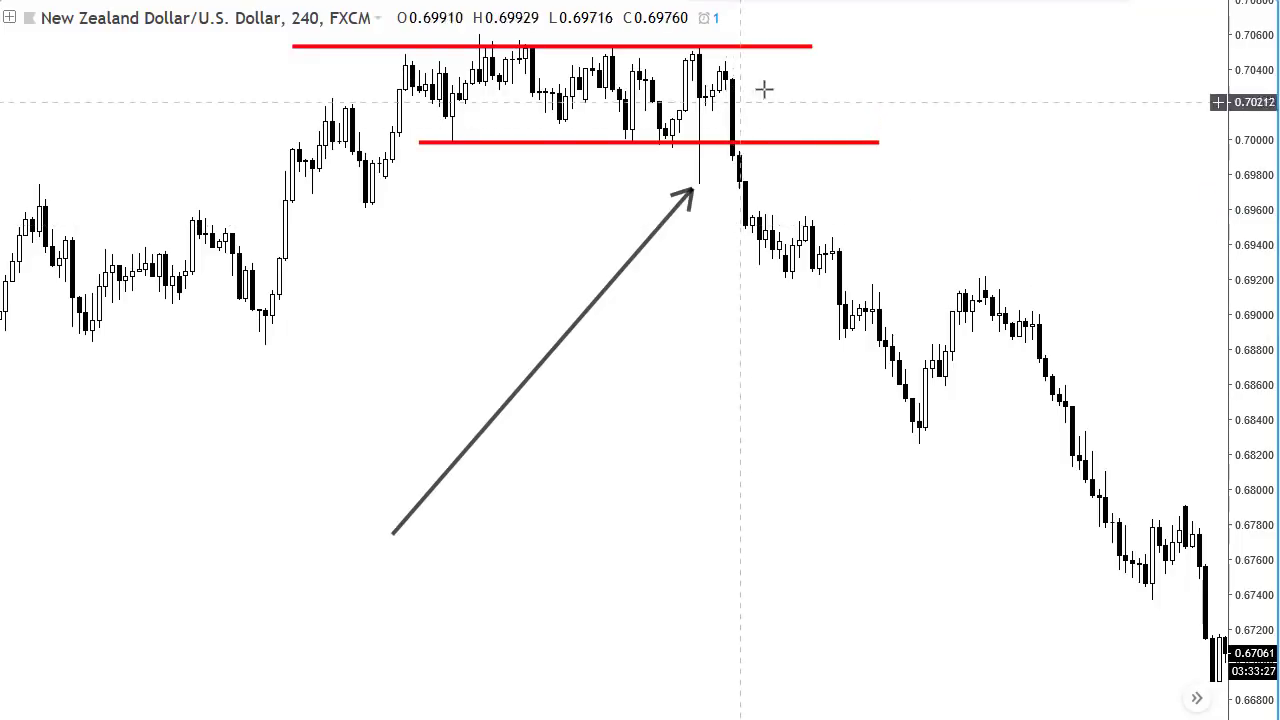
click(704, 144)
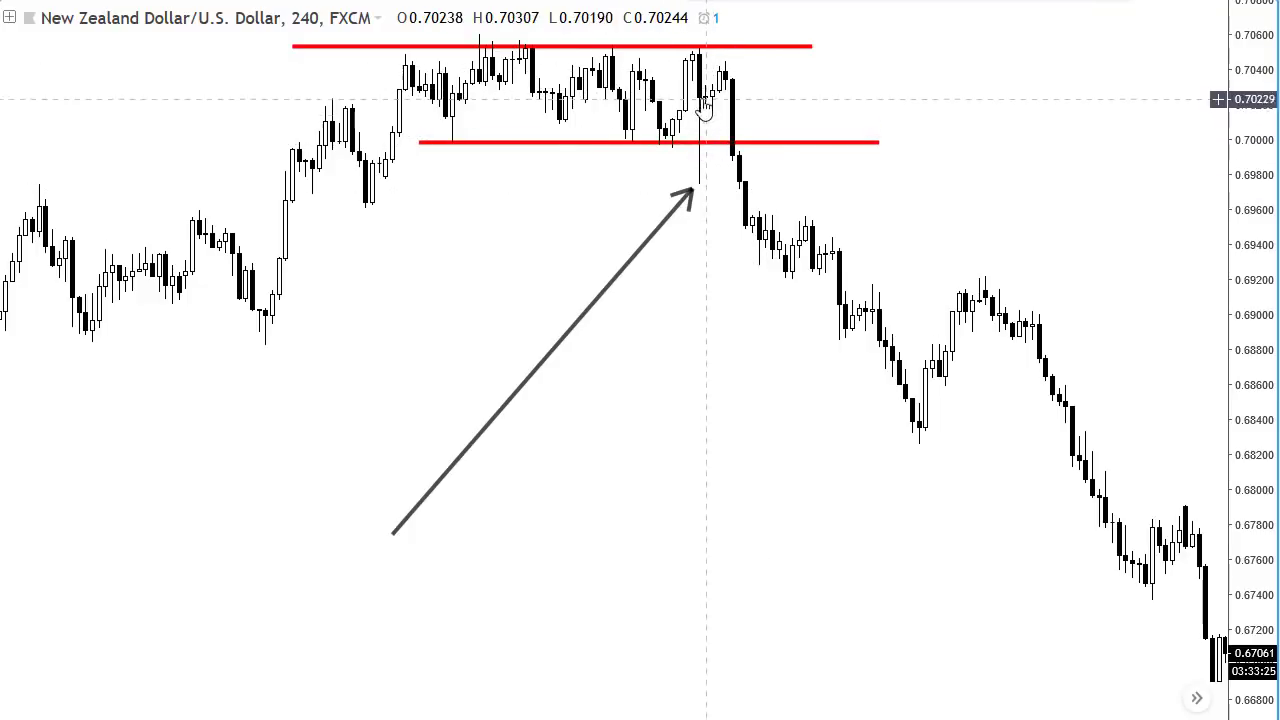
click(706, 180)
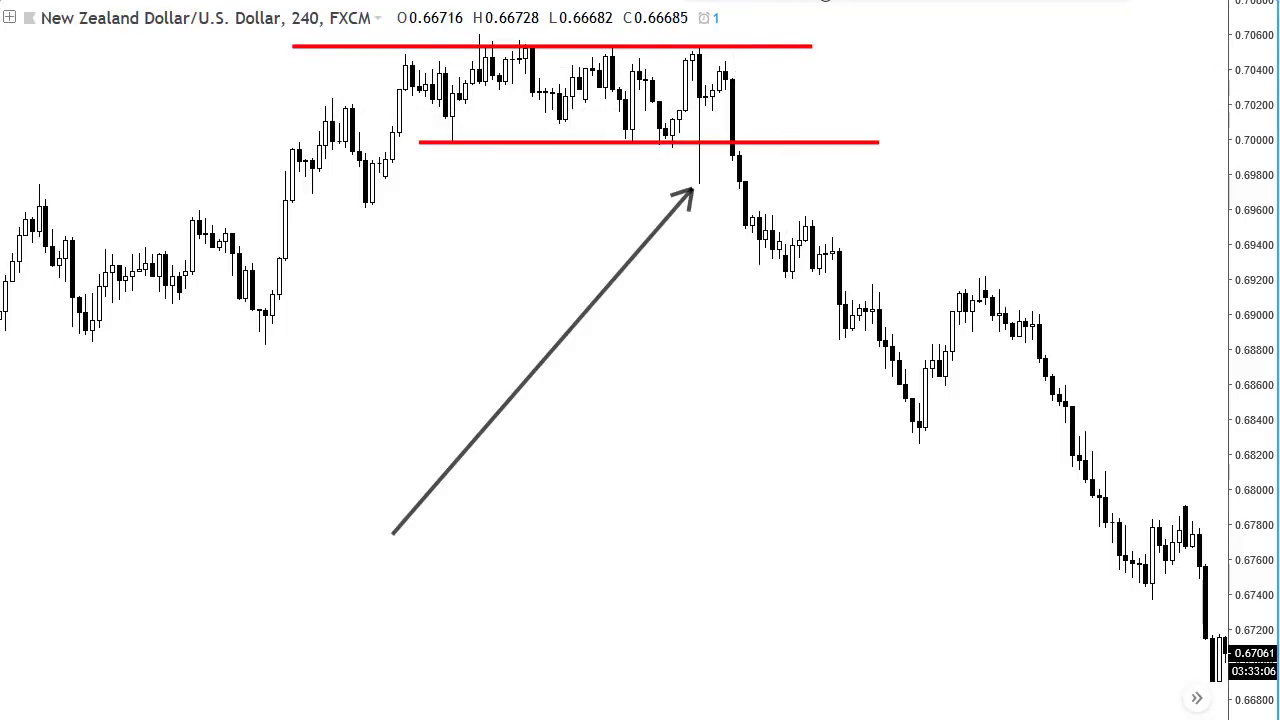
Draw a green rectangle over the price range between the two red lines, from 0.70532 to 0.69983
click(399, 46)
click(725, 142)
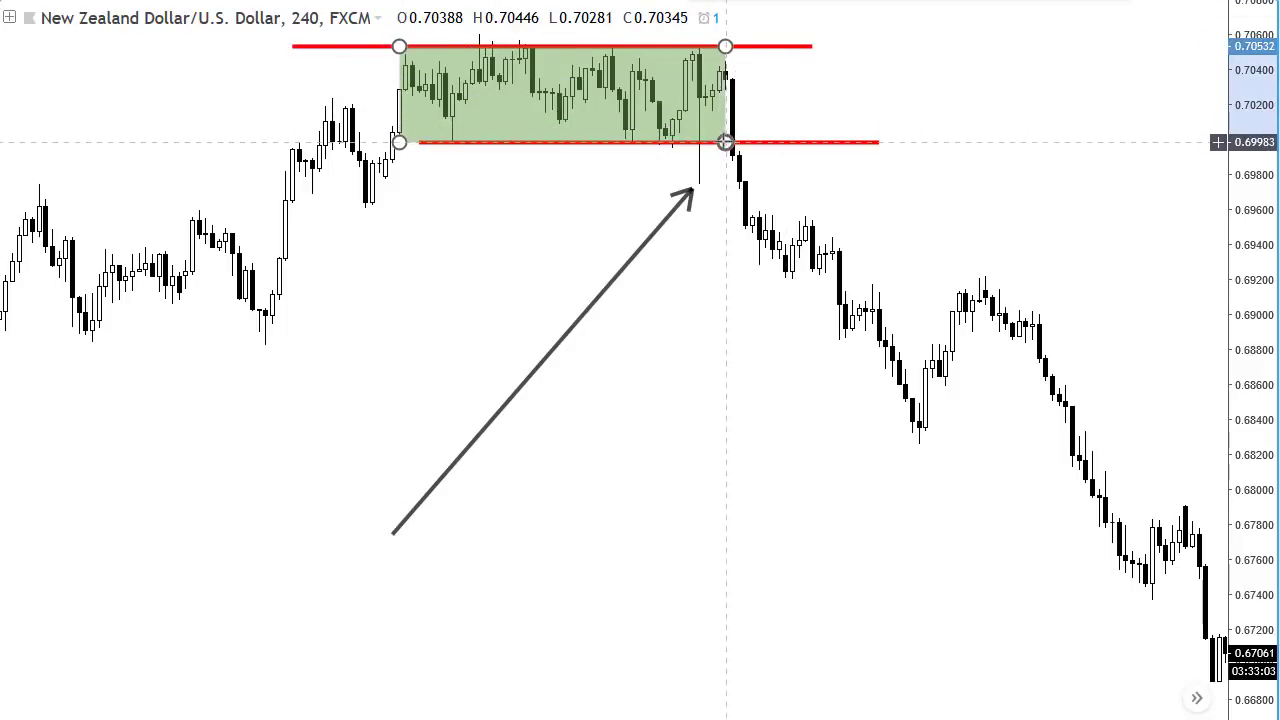
click(680, 152)
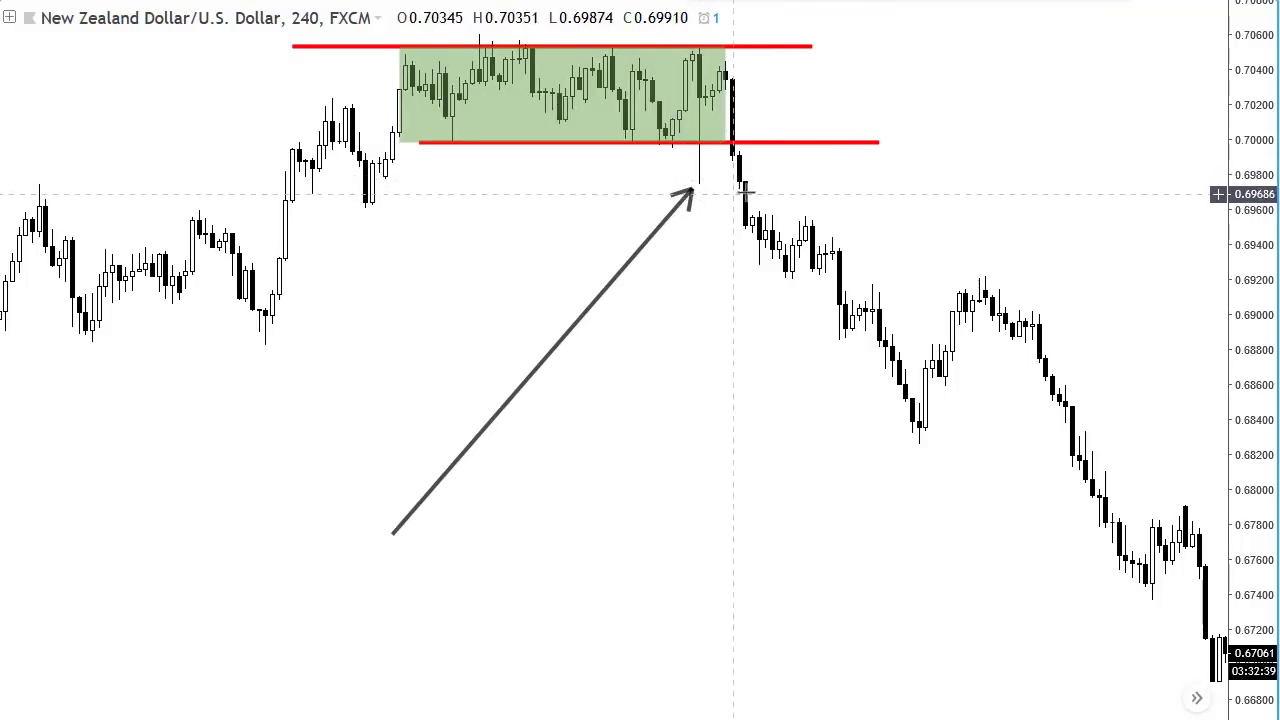
click(729, 88)
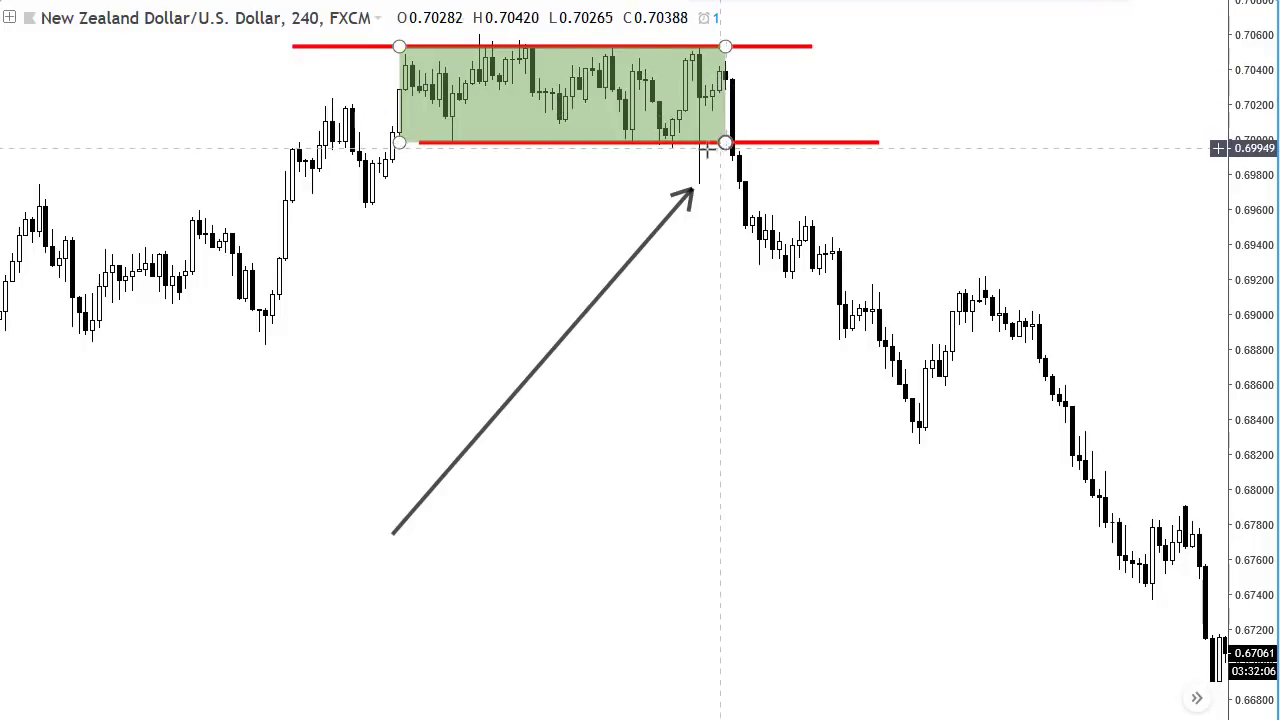
Draw a shorter arrow pointing up at the first swing low below the range, near 0.6925
drag(749, 374, 663, 380)
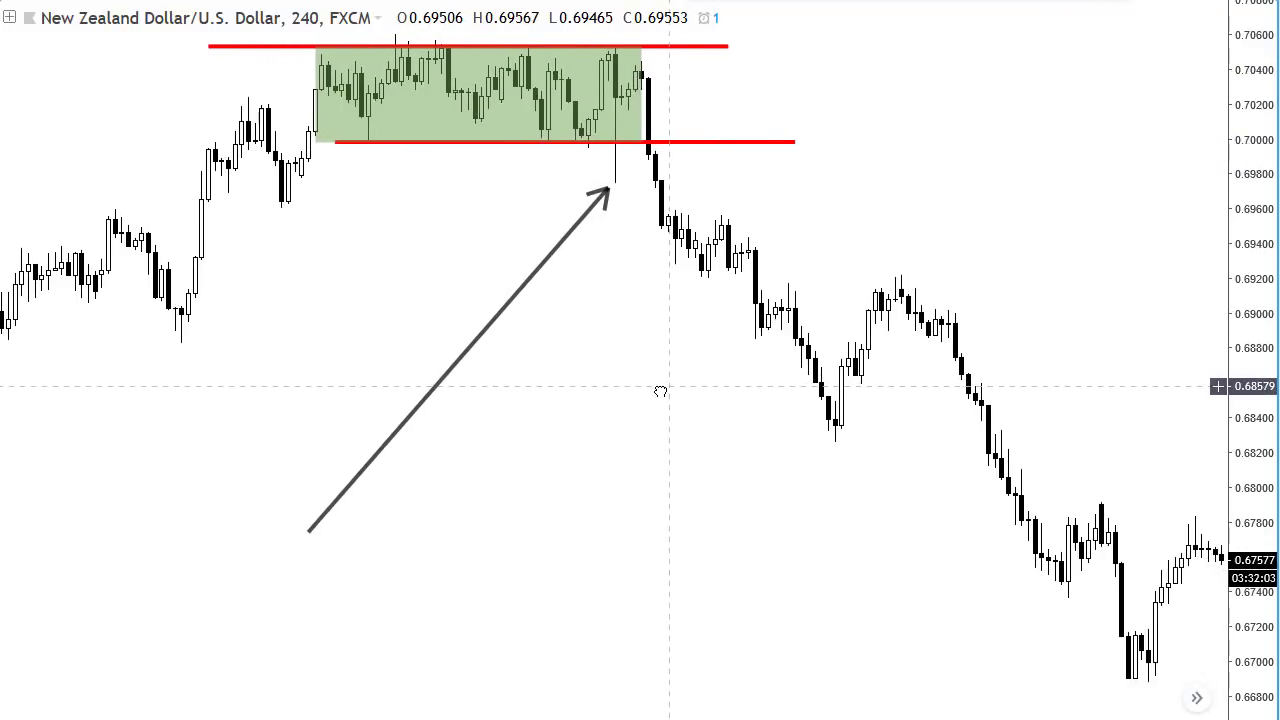
drag(694, 480, 657, 481)
drag(866, 331, 1151, 337)
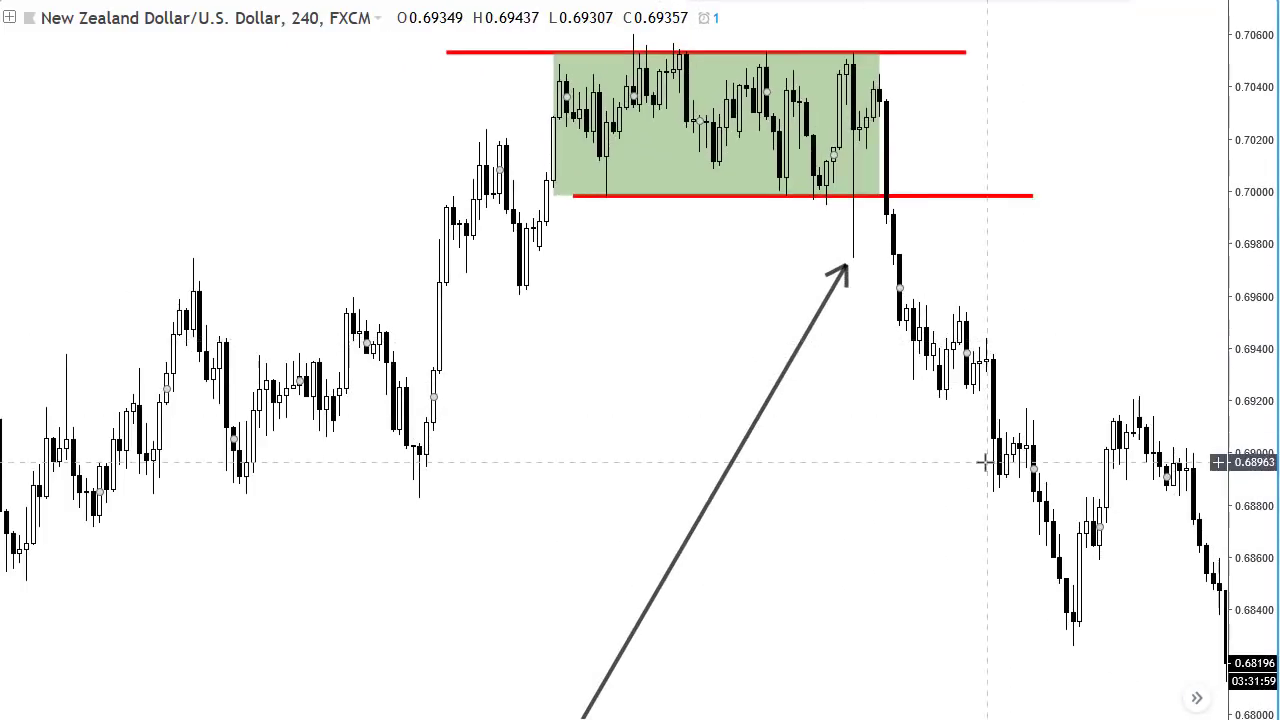
scroll(851, 481, up, 2)
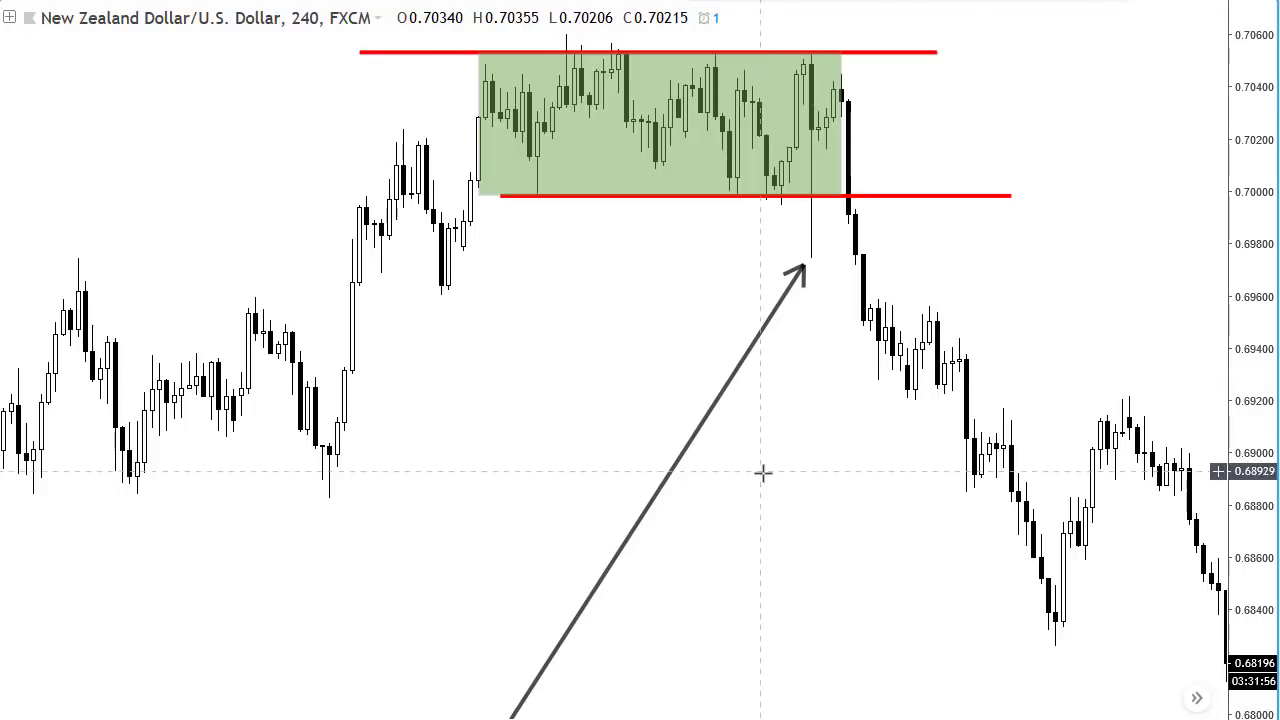
drag(766, 506, 870, 389)
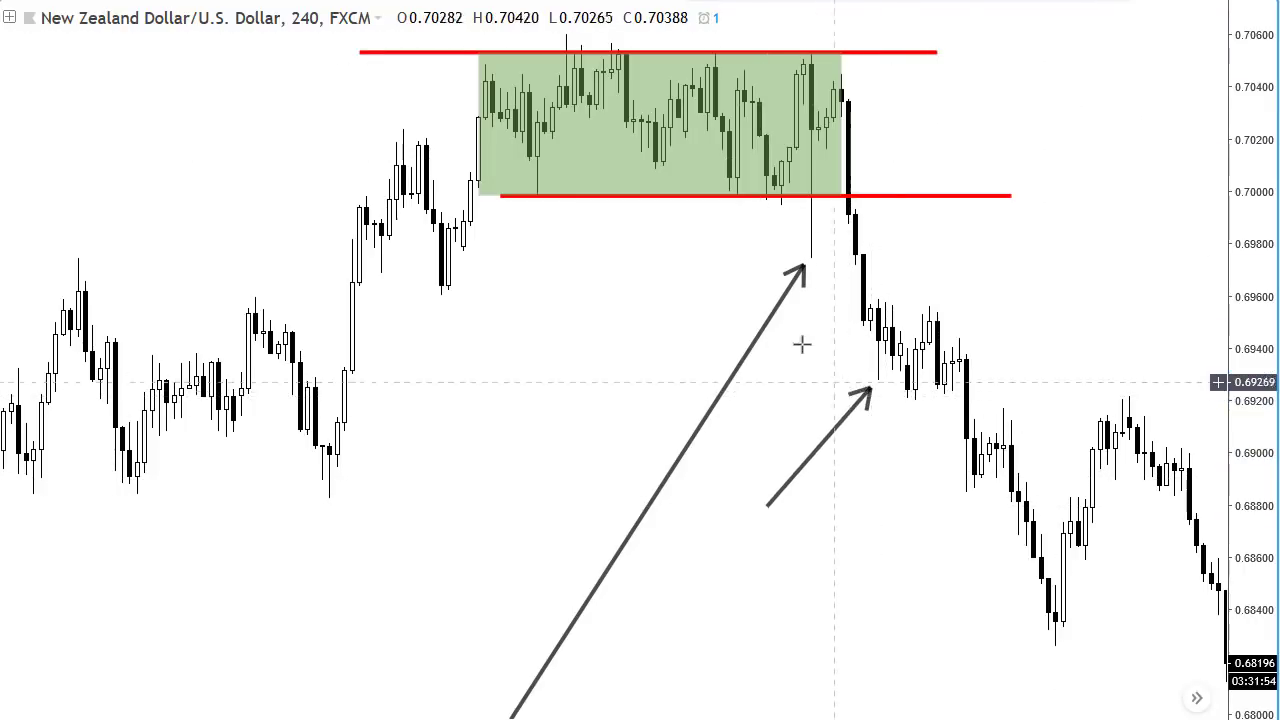
Stay on the chart page and delete the long arrow that points at the range's lower wick
key(ctrl+w)
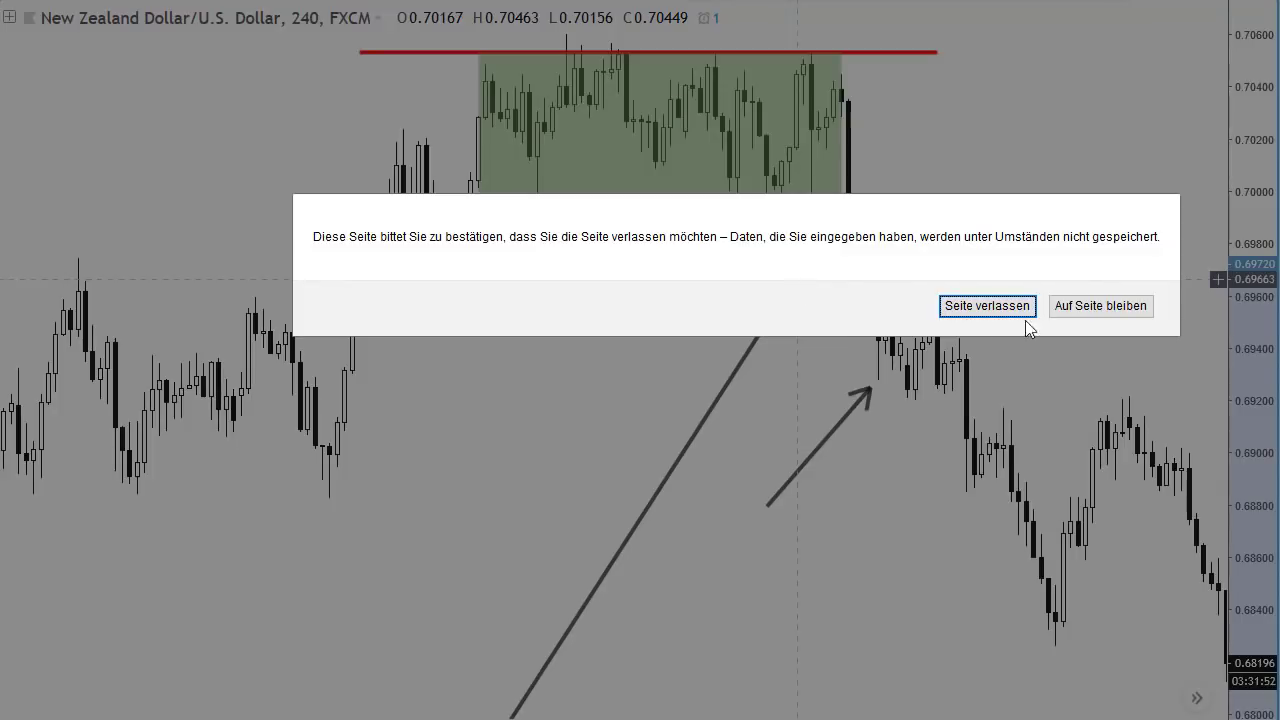
click(1100, 306)
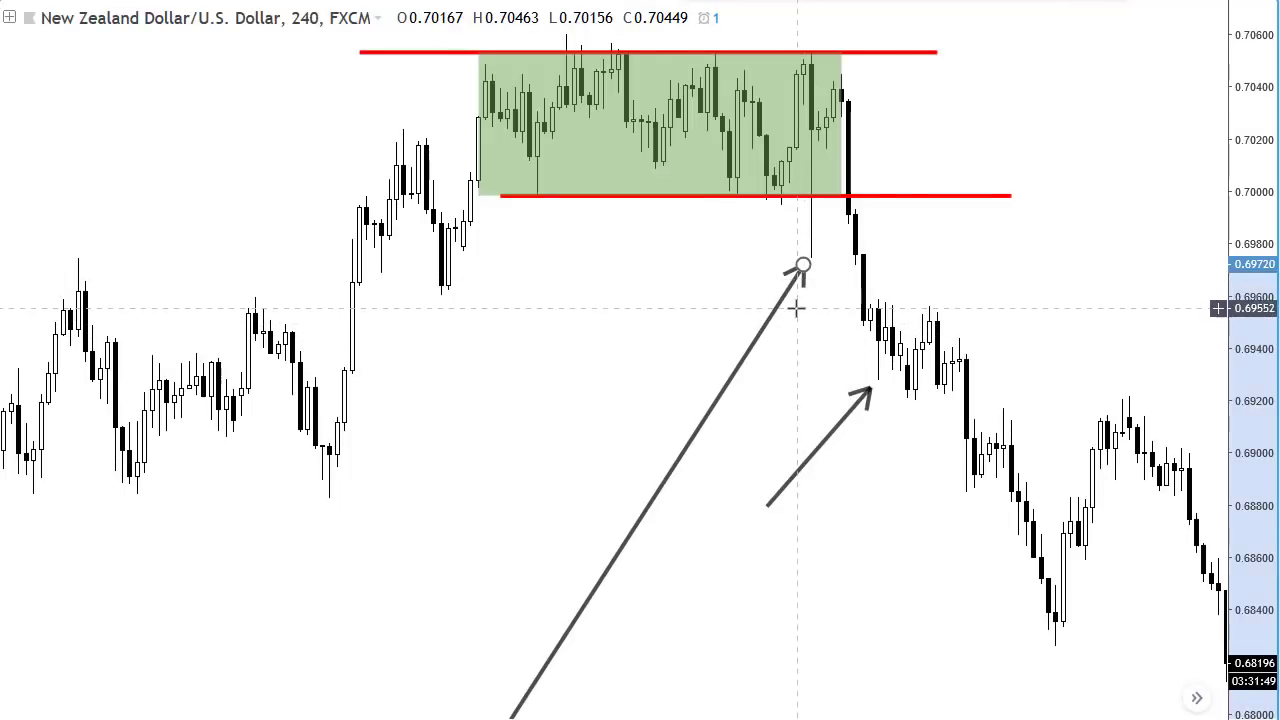
key(Delete)
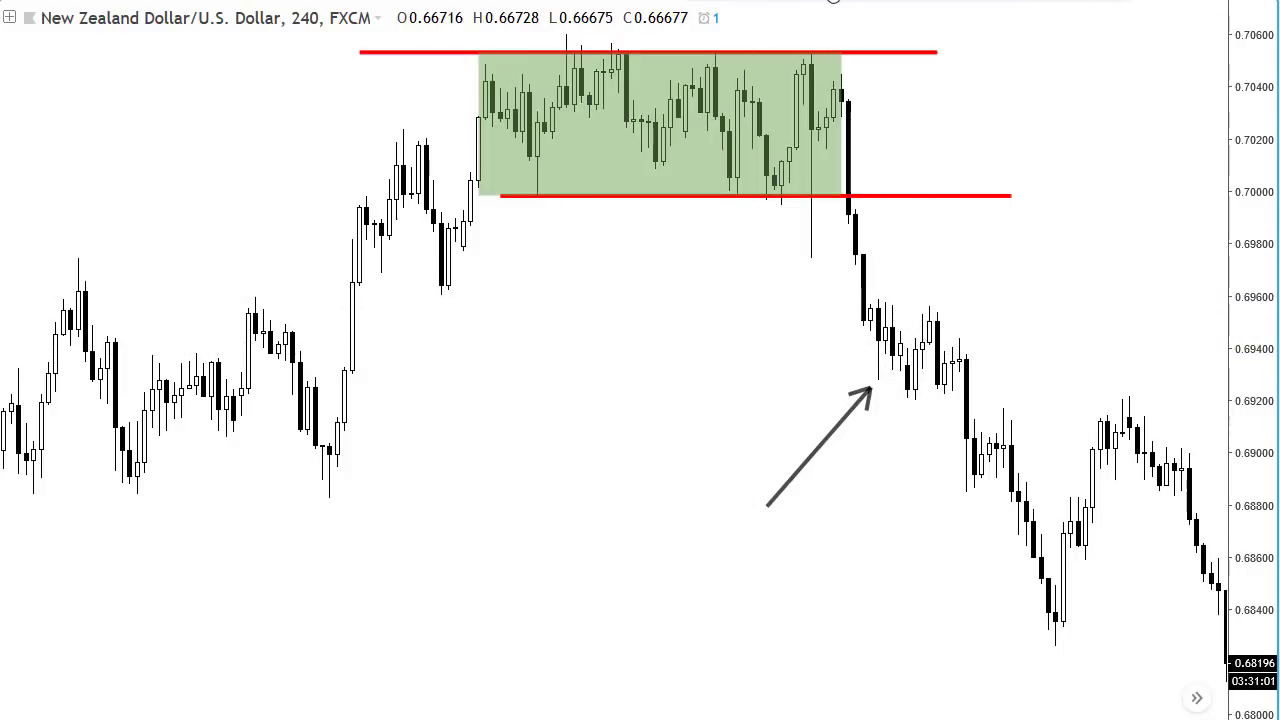
Draw a thin green zone around 0.6960 from the earlier highs across to the price action after the breakdown
mouse_move(40, 285)
mouse_down()
mouse_move(829, 286)
mouse_move(1158, 305)
mouse_up()
click(814, 351)
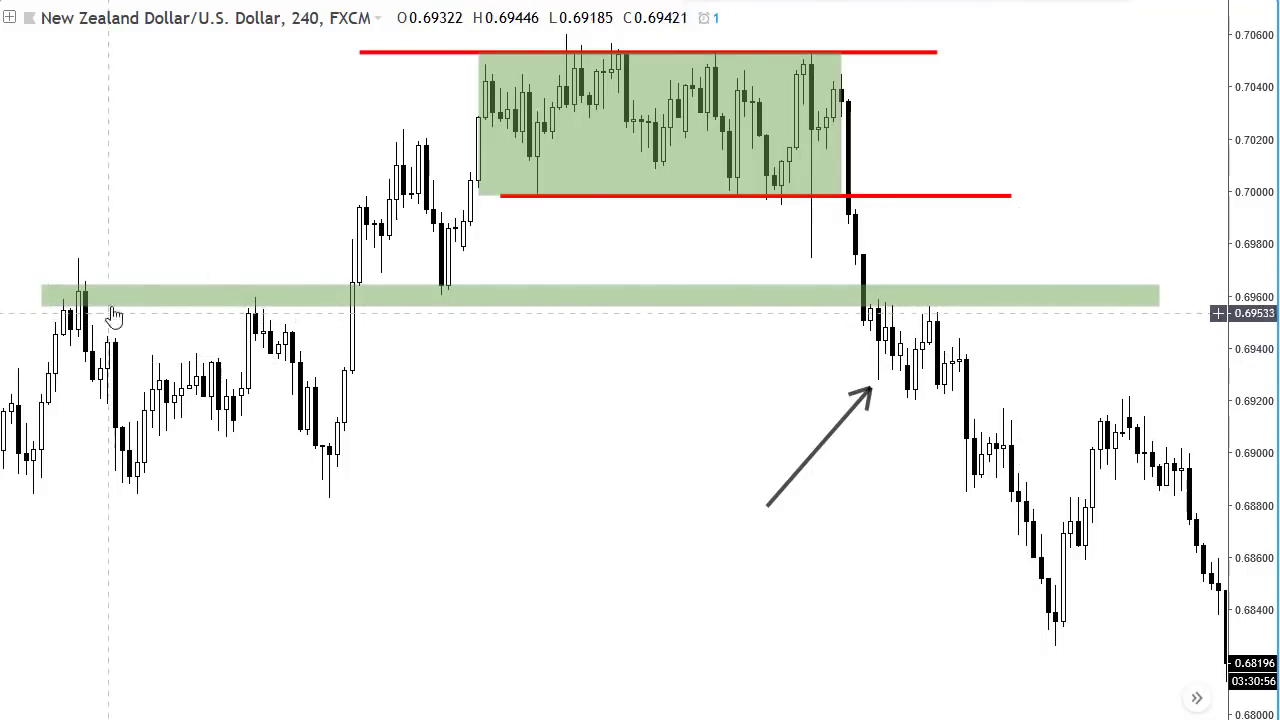
click(147, 288)
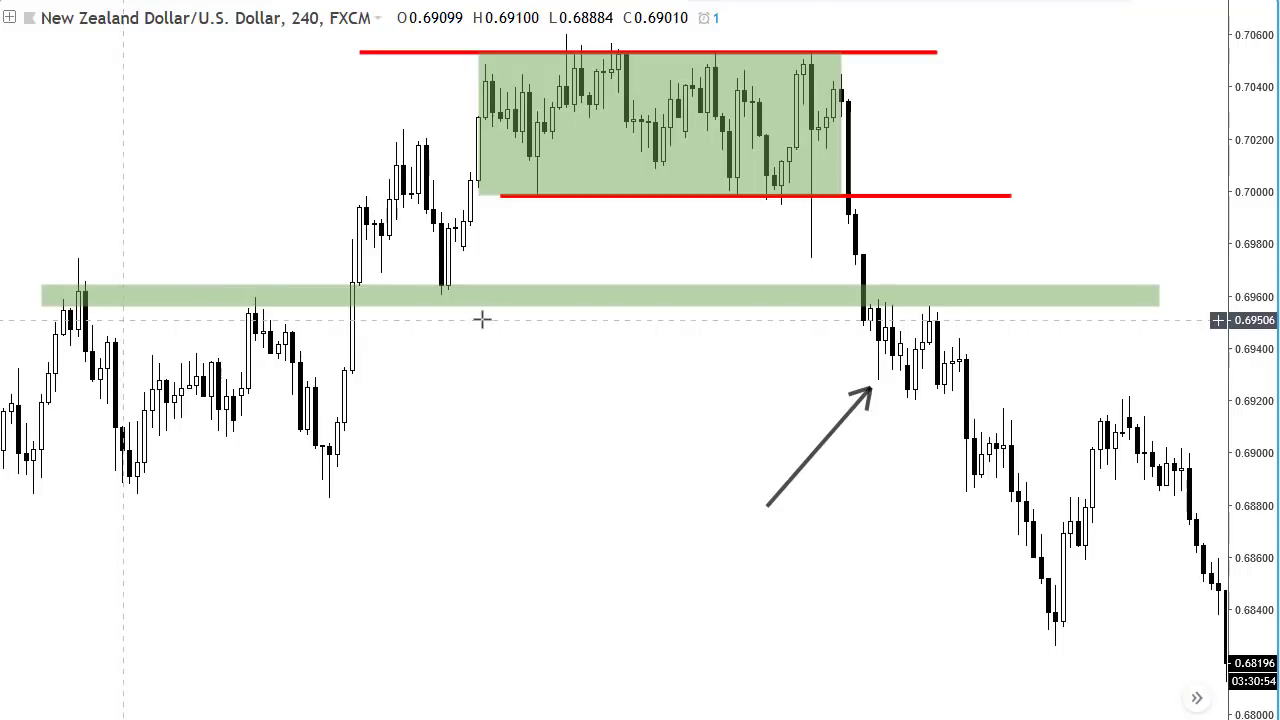
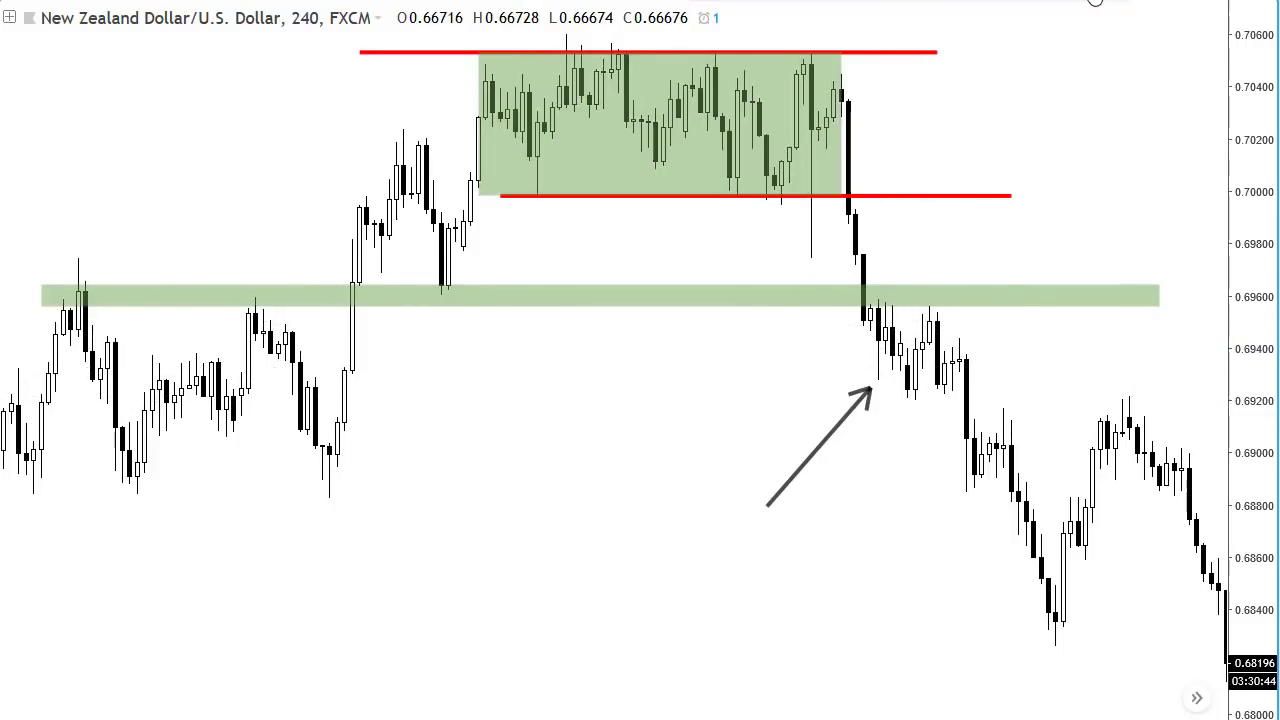
Move the remaining arrow so it points at the next swing low, with its tip at about 0.6882
click(929, 518)
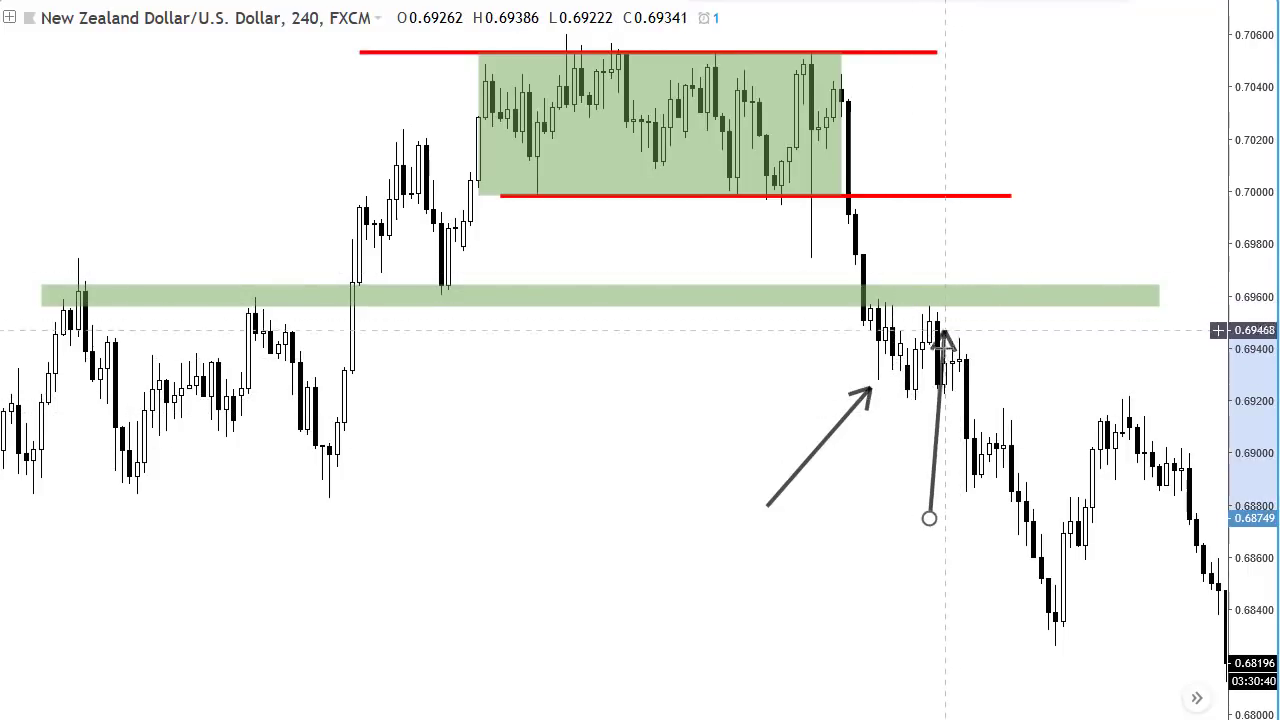
click(864, 405)
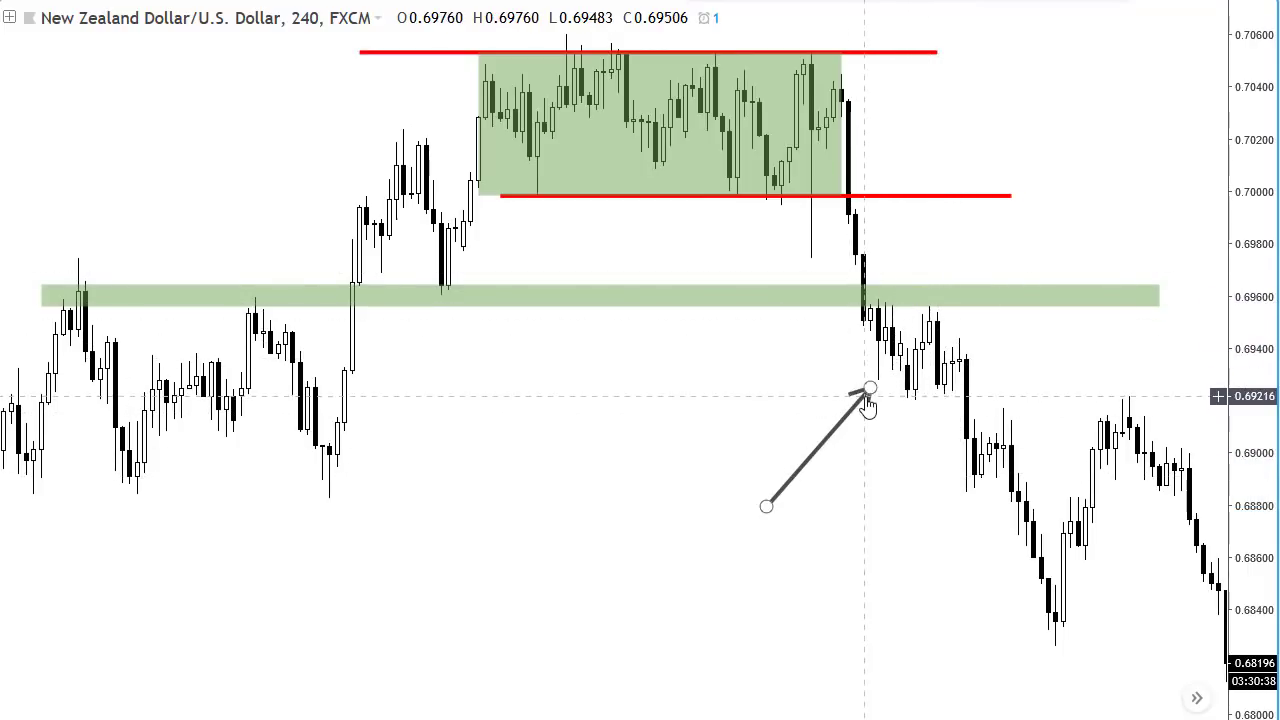
drag(864, 405, 946, 523)
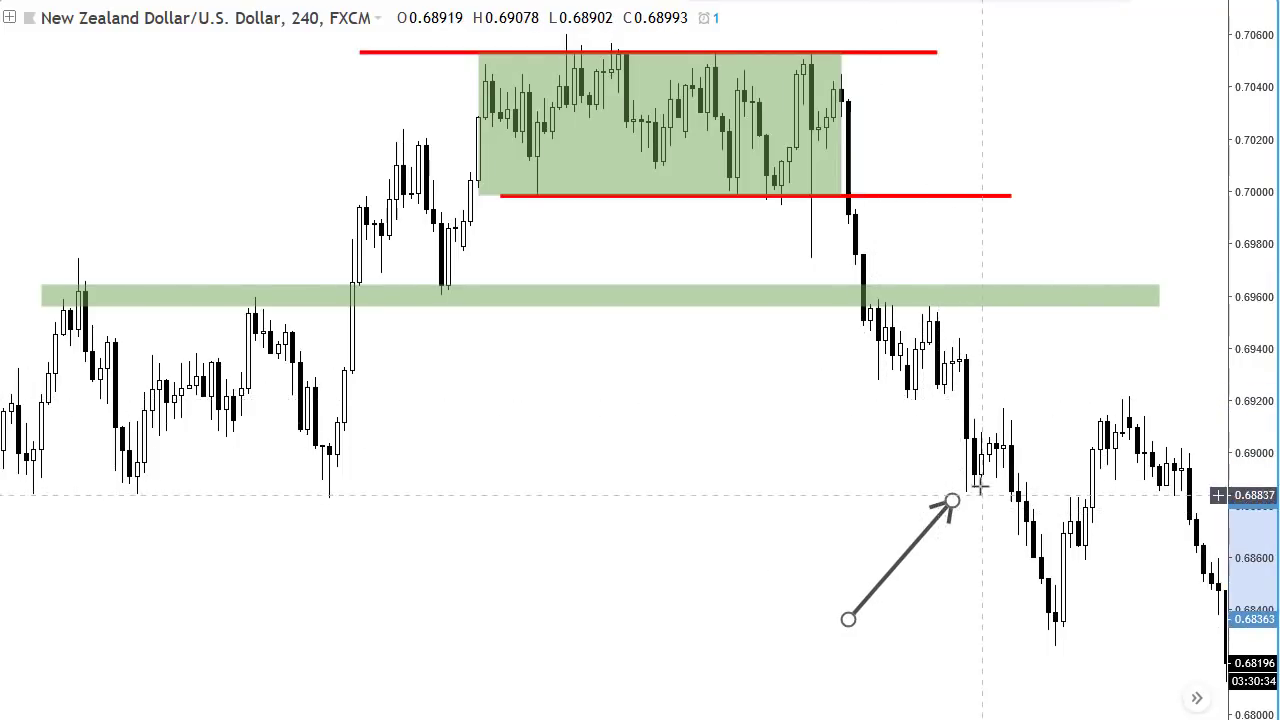
Draw a thin green zone just above 0.6880 from the earlier swing lows across to the low marked by the arrow
scroll(961, 492, down, 1)
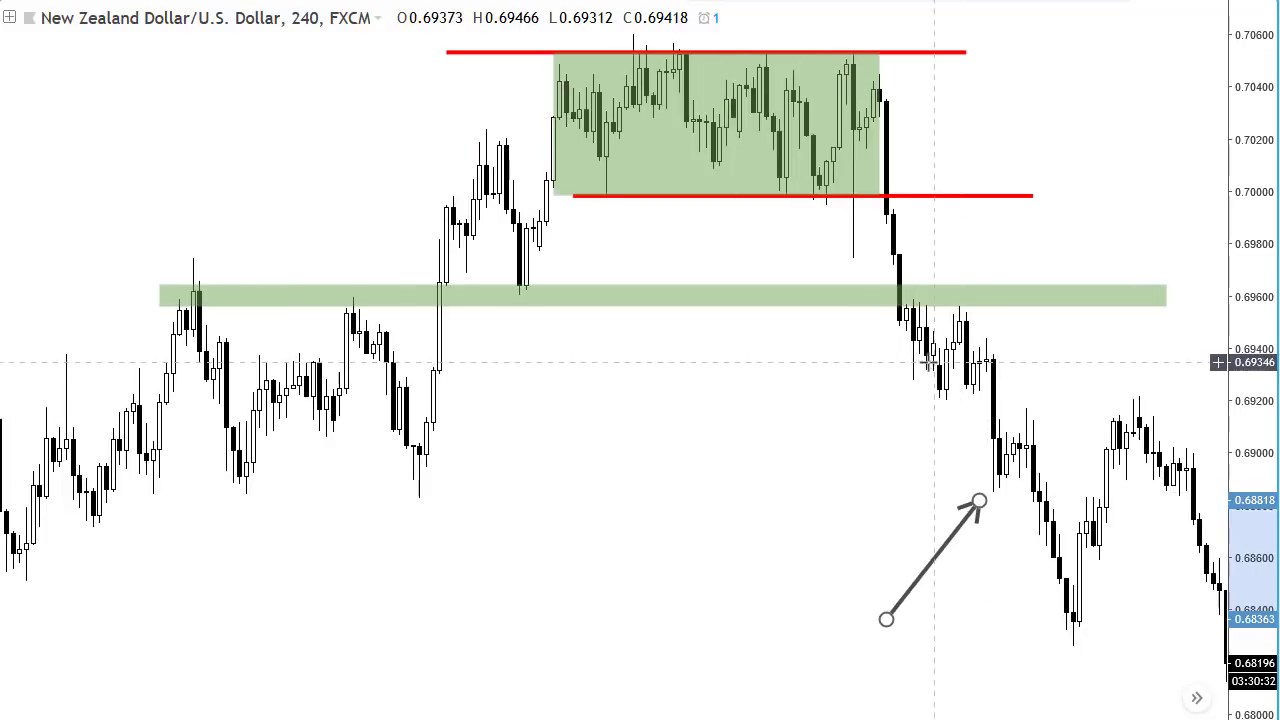
click(146, 488)
click(1059, 500)
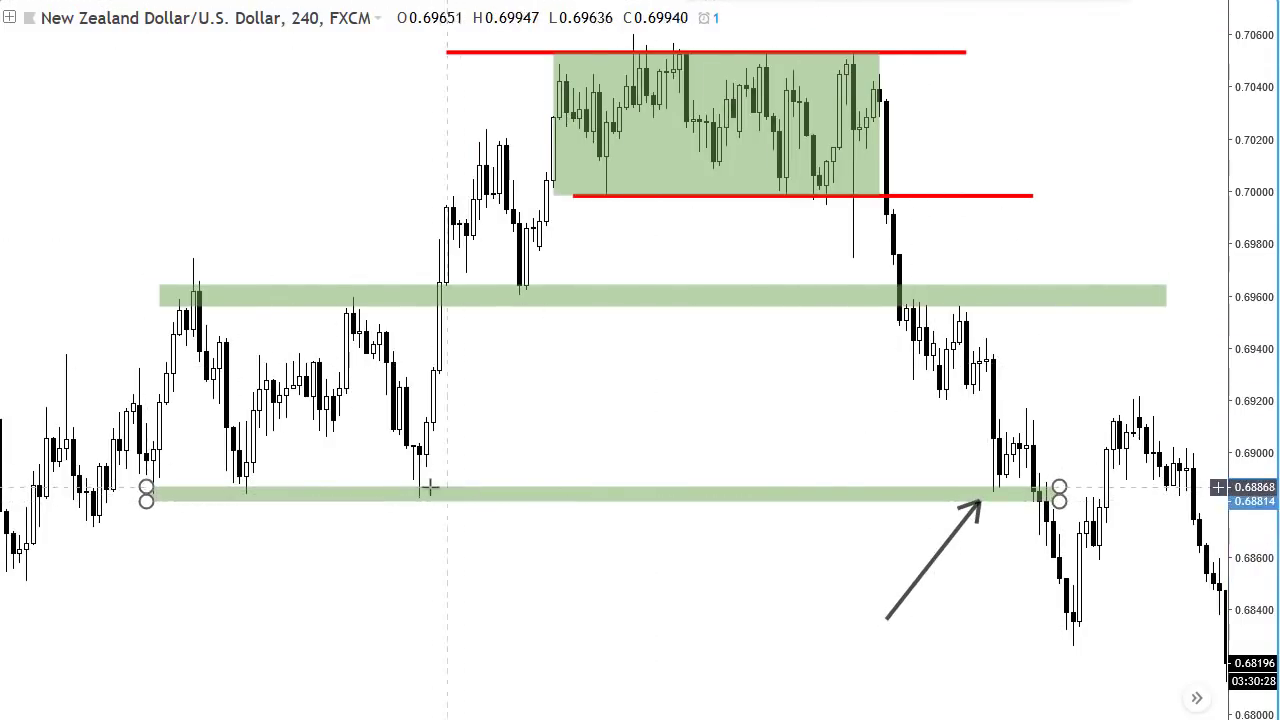
click(443, 534)
scroll(810, 492, up, 1)
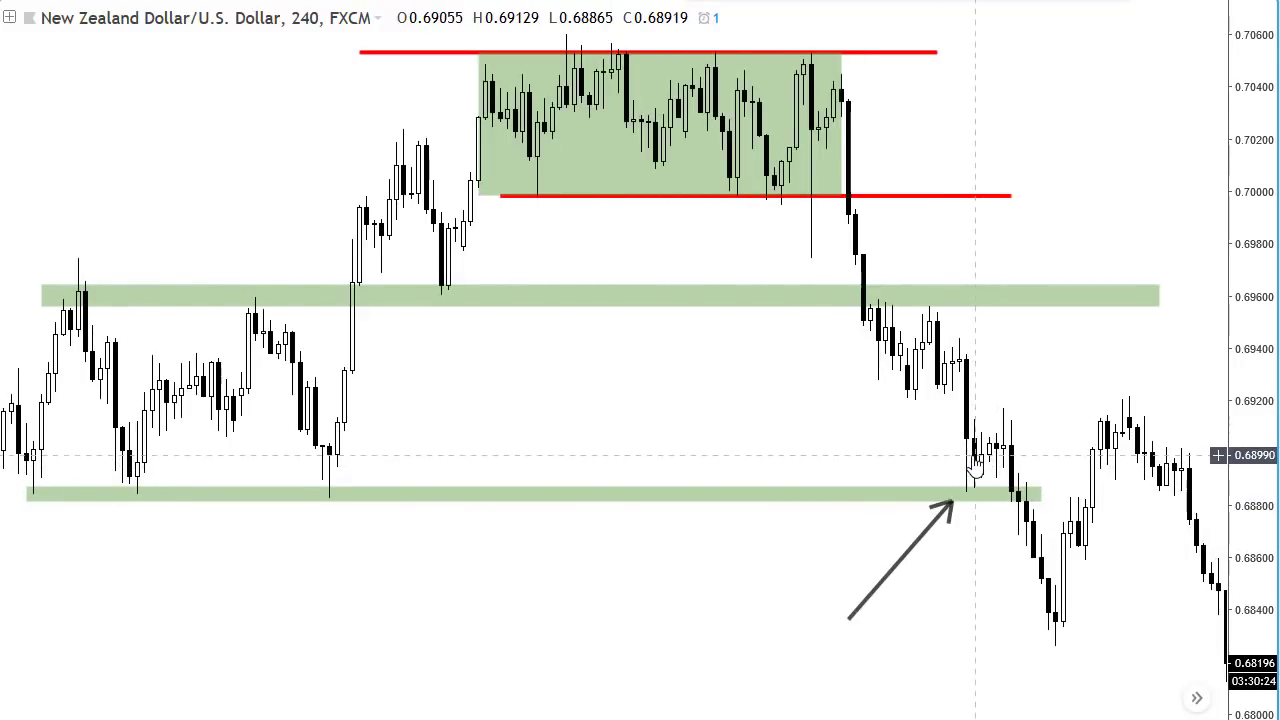
click(948, 494)
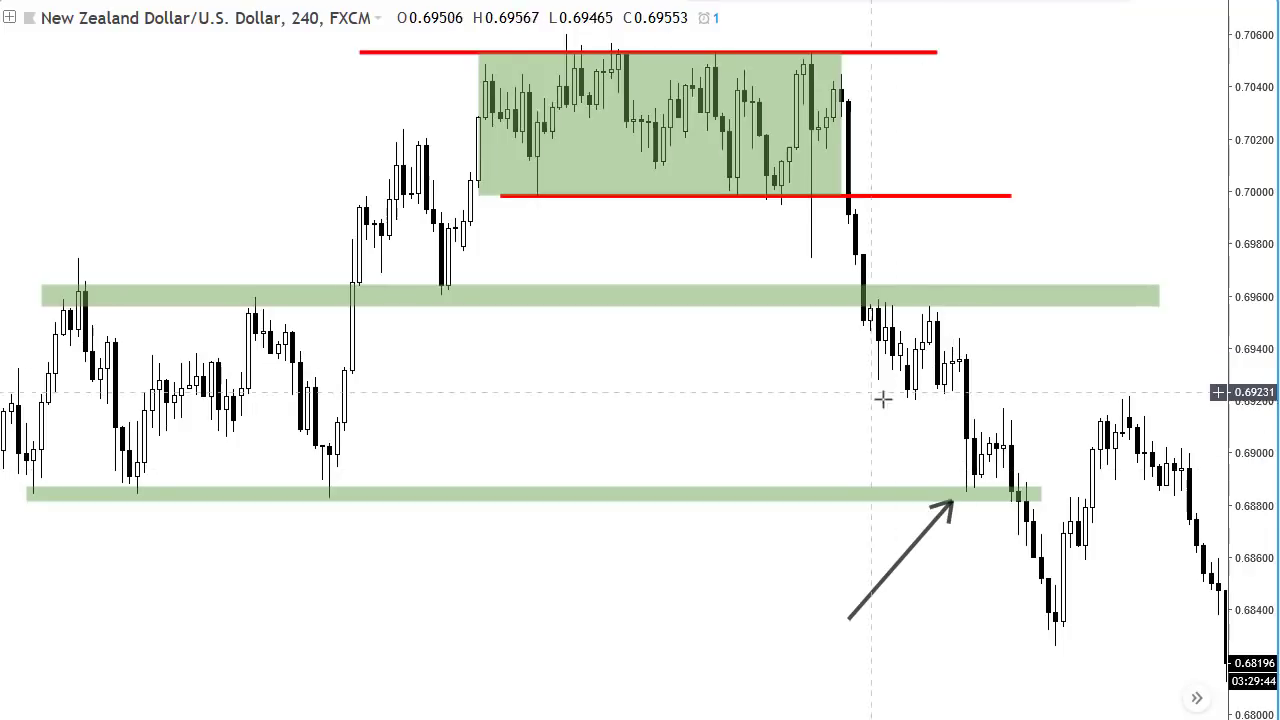
Switch to the 60-minute U.S. Dollar/Mexican Peso chart and draw a green zone along its lows from 18.40613 to 18.43466
drag(980, 583, 940, 583)
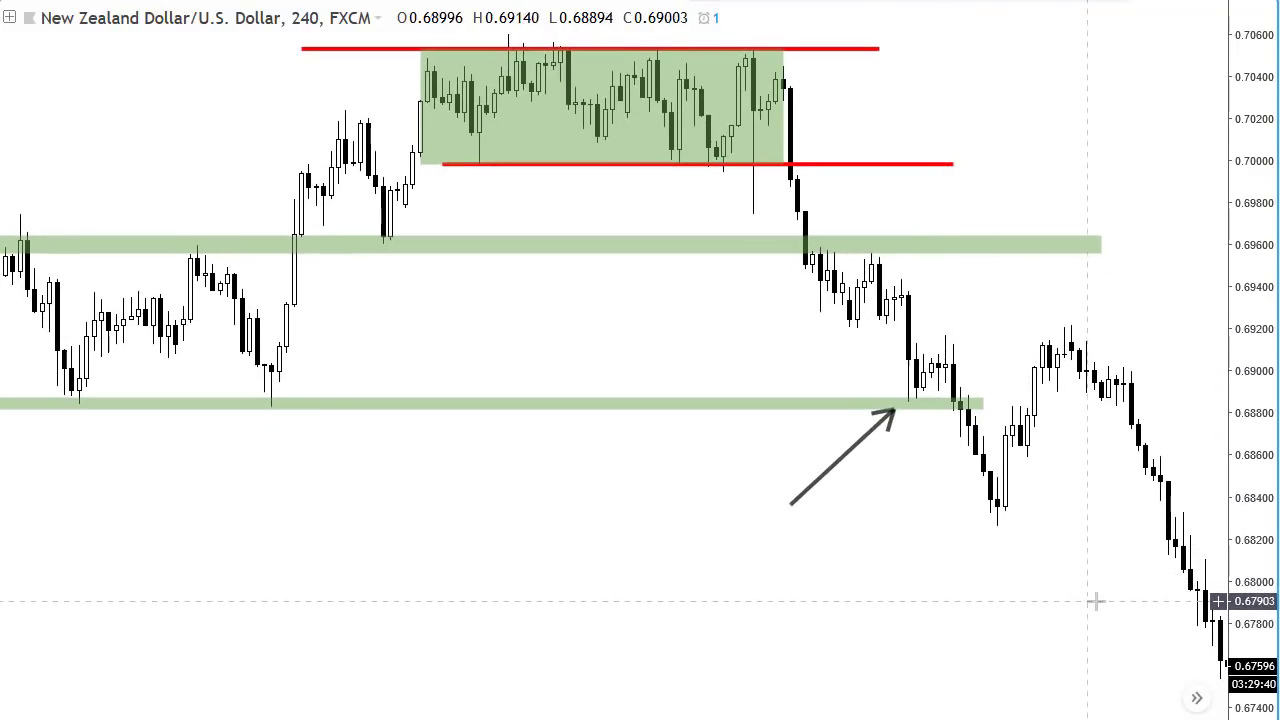
drag(1094, 600, 1063, 603)
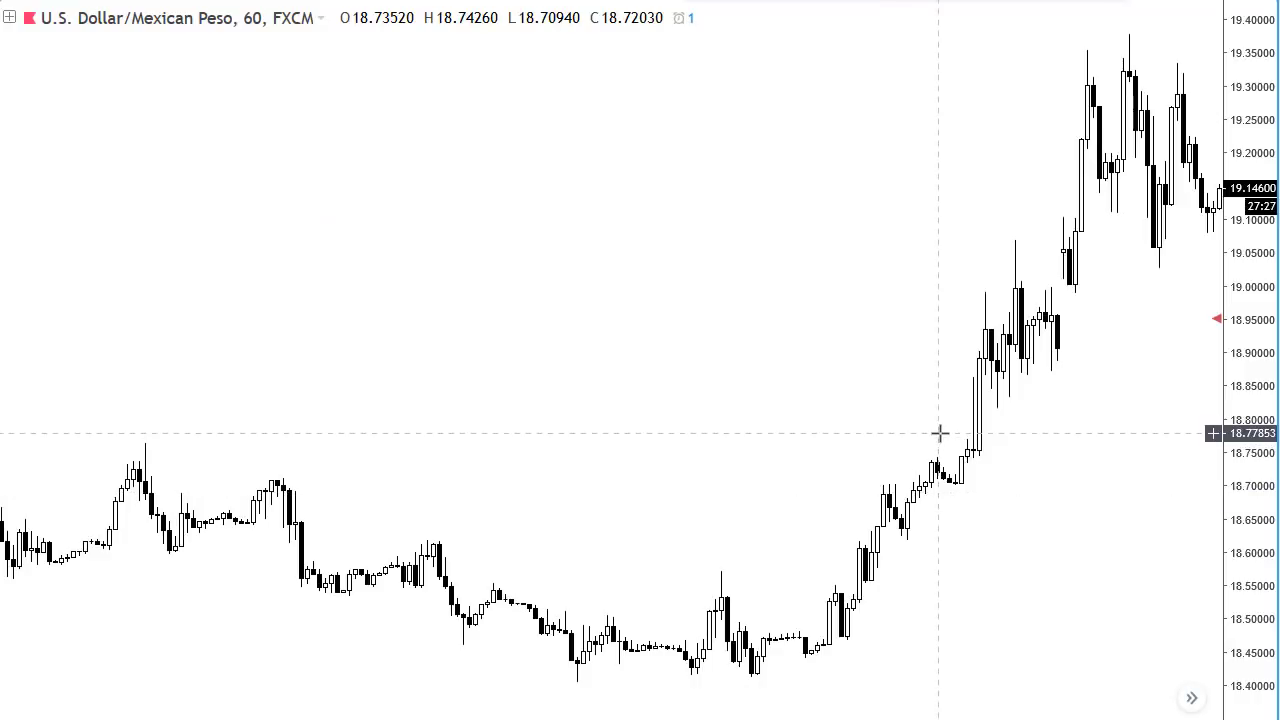
scroll(893, 507, down, 1)
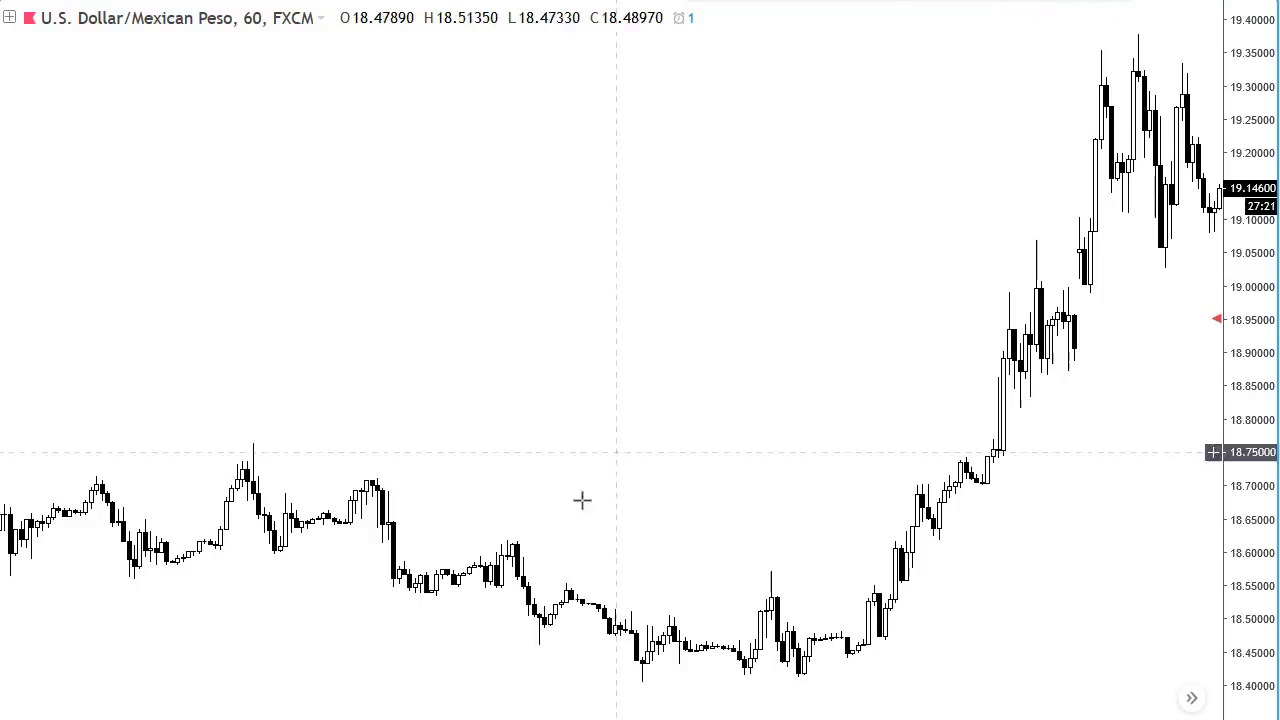
click(489, 677)
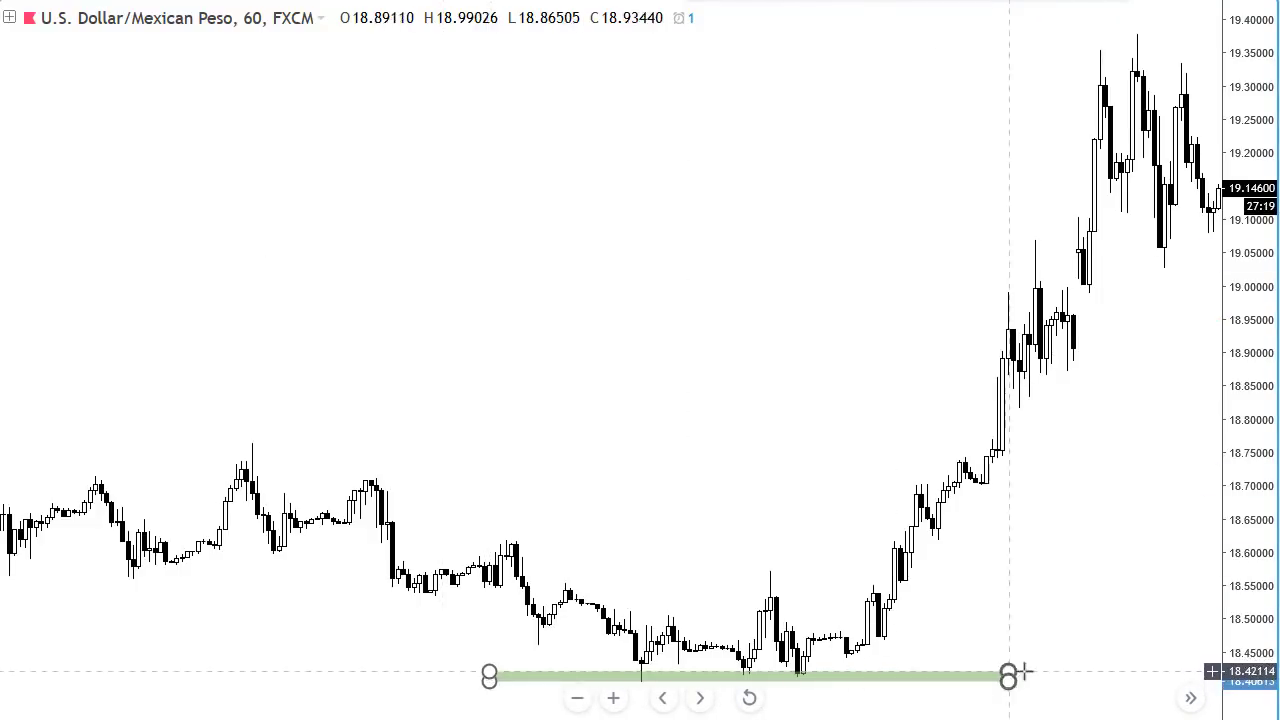
click(1067, 662)
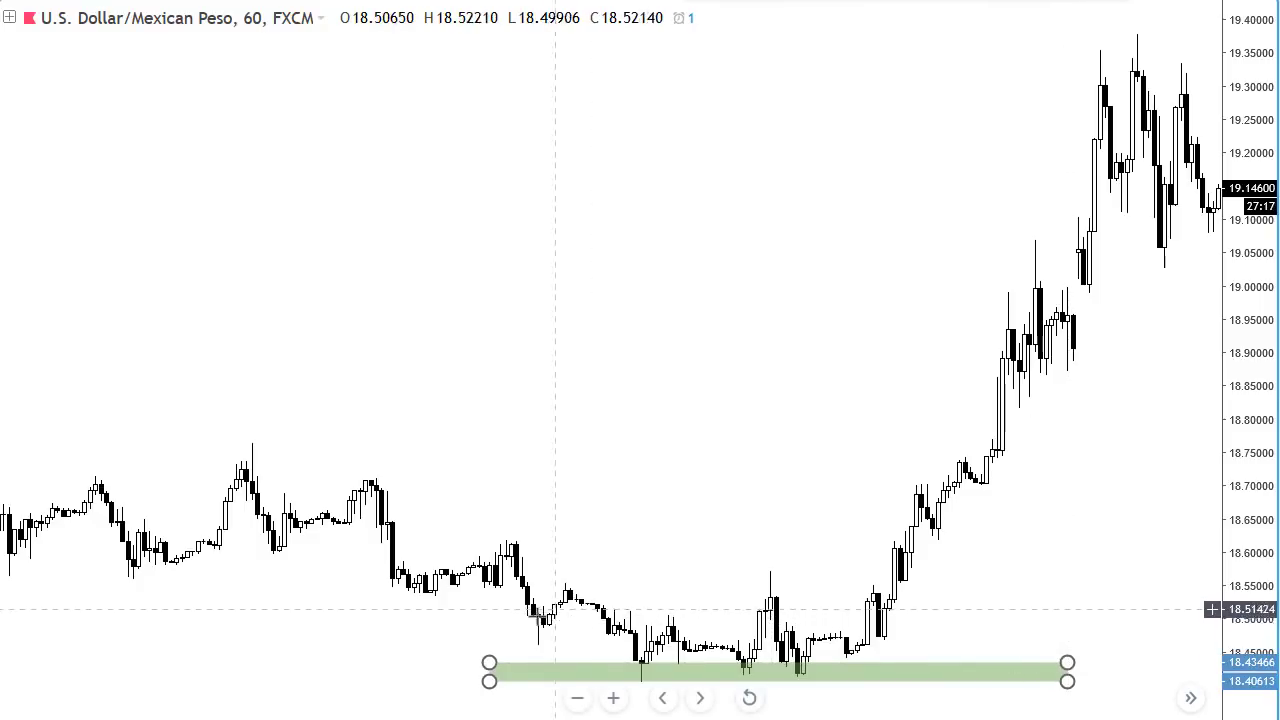
Draw a very thin green zone at about 18.54 from the earlier lows across the later swing highs
click(360, 594)
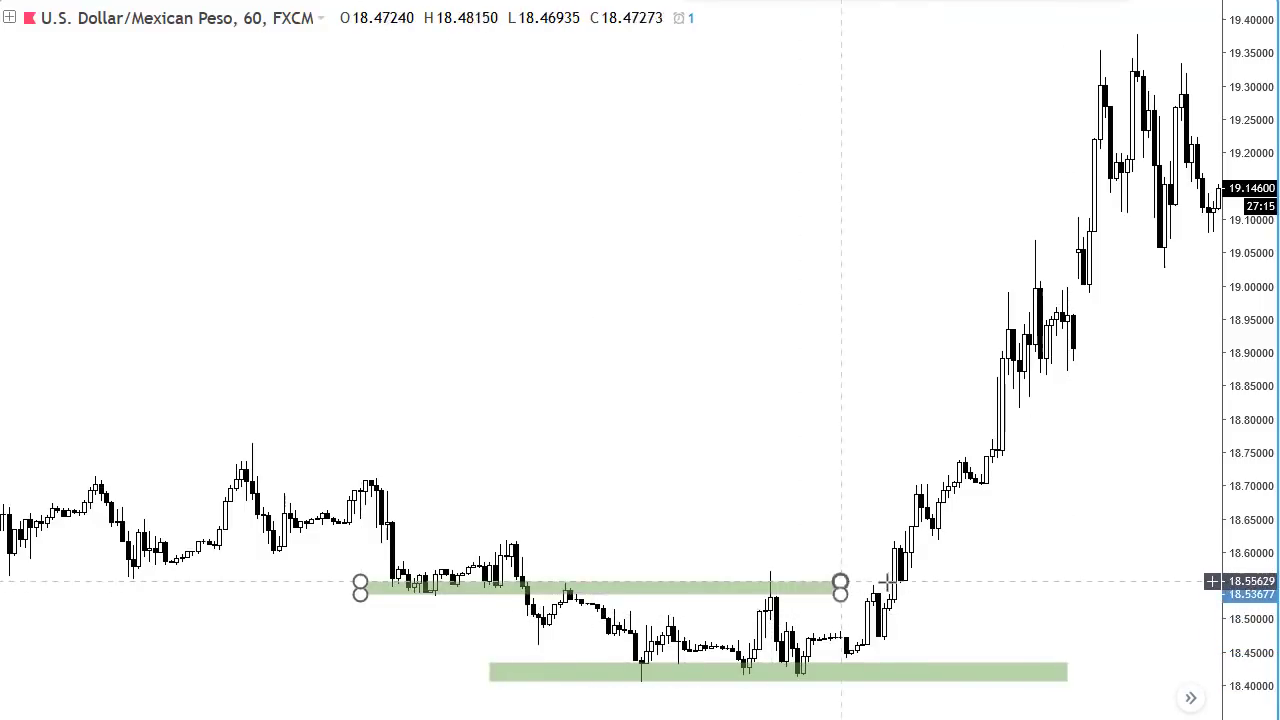
click(1094, 592)
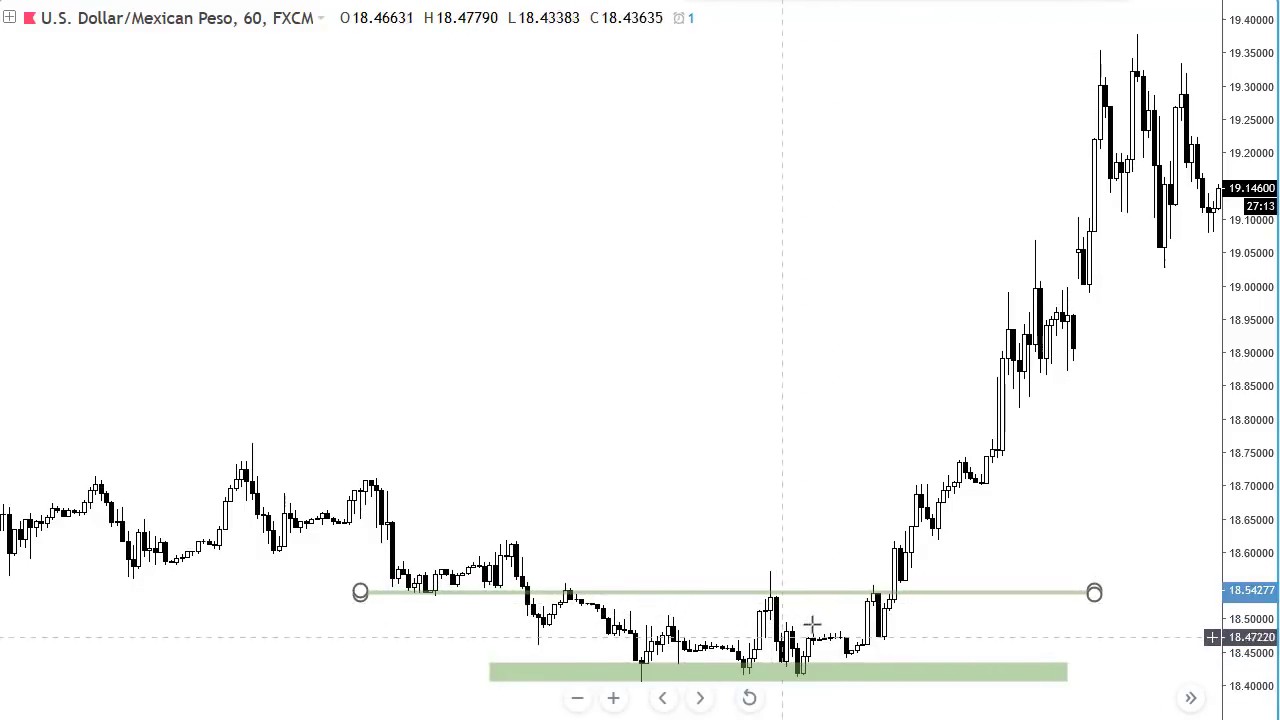
Draw an arrow pointing at the candle that breaks out above the thin green zone, with its tip at about 18.61
scroll(963, 565, up, 3)
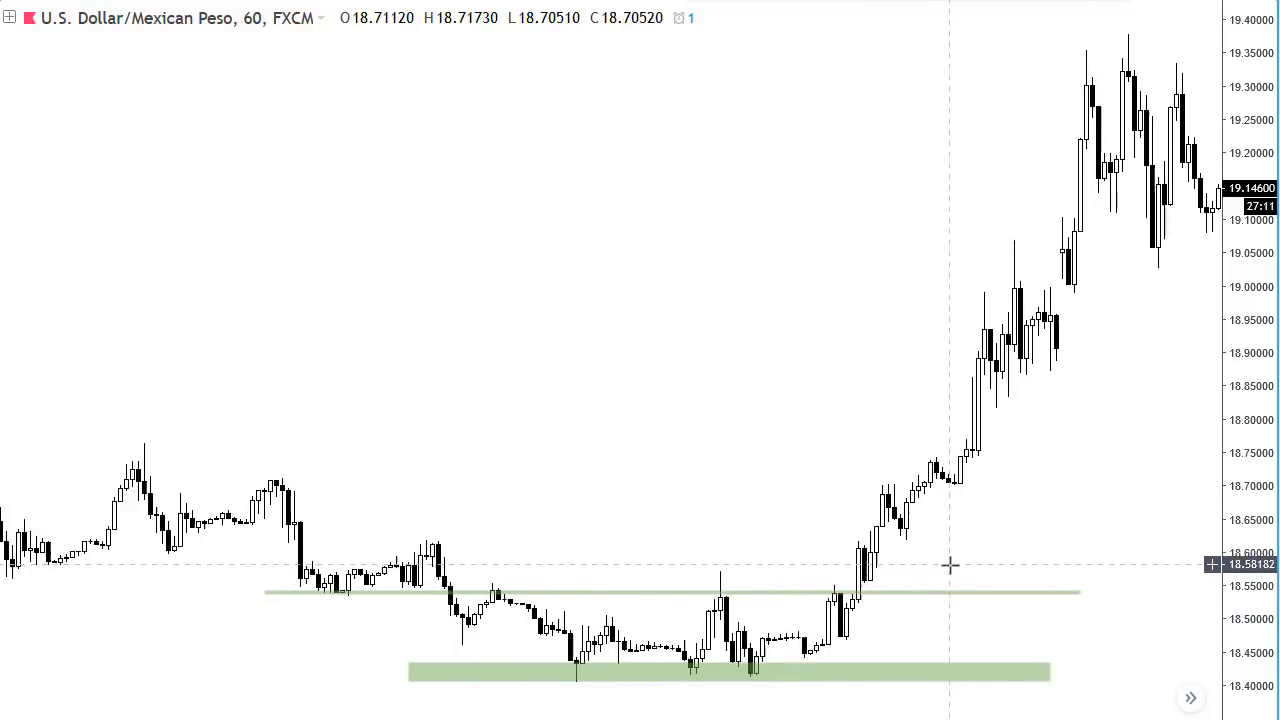
scroll(943, 569, up, 2)
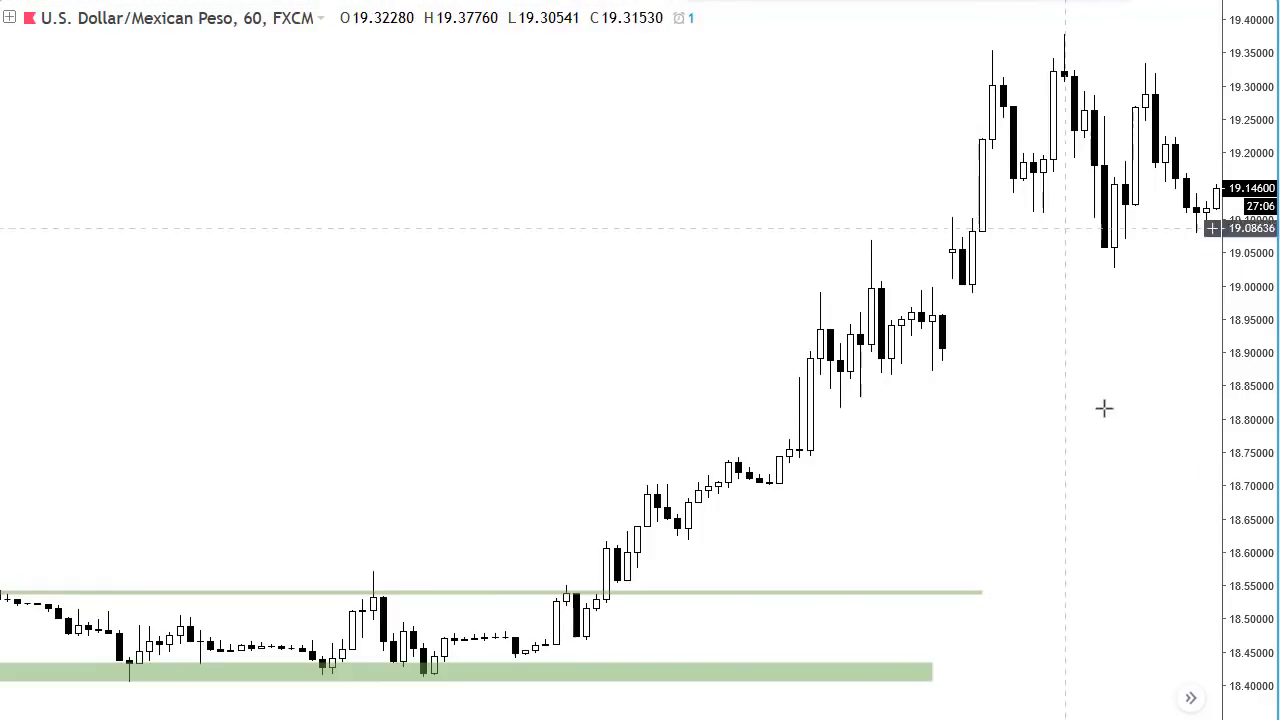
drag(810, 627, 648, 548)
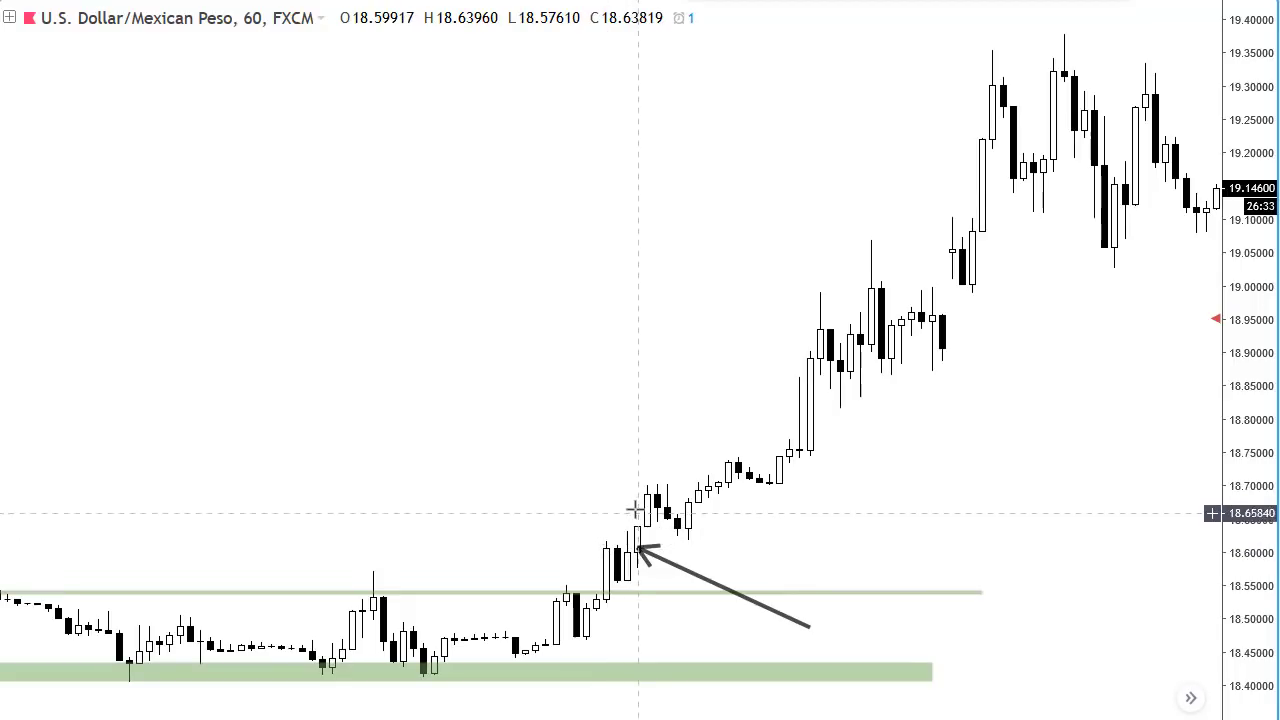
Draw a red horizontal line at about 18.61 from the earlier swing low across to the candle marked by the arrow
scroll(630, 576, down, 3)
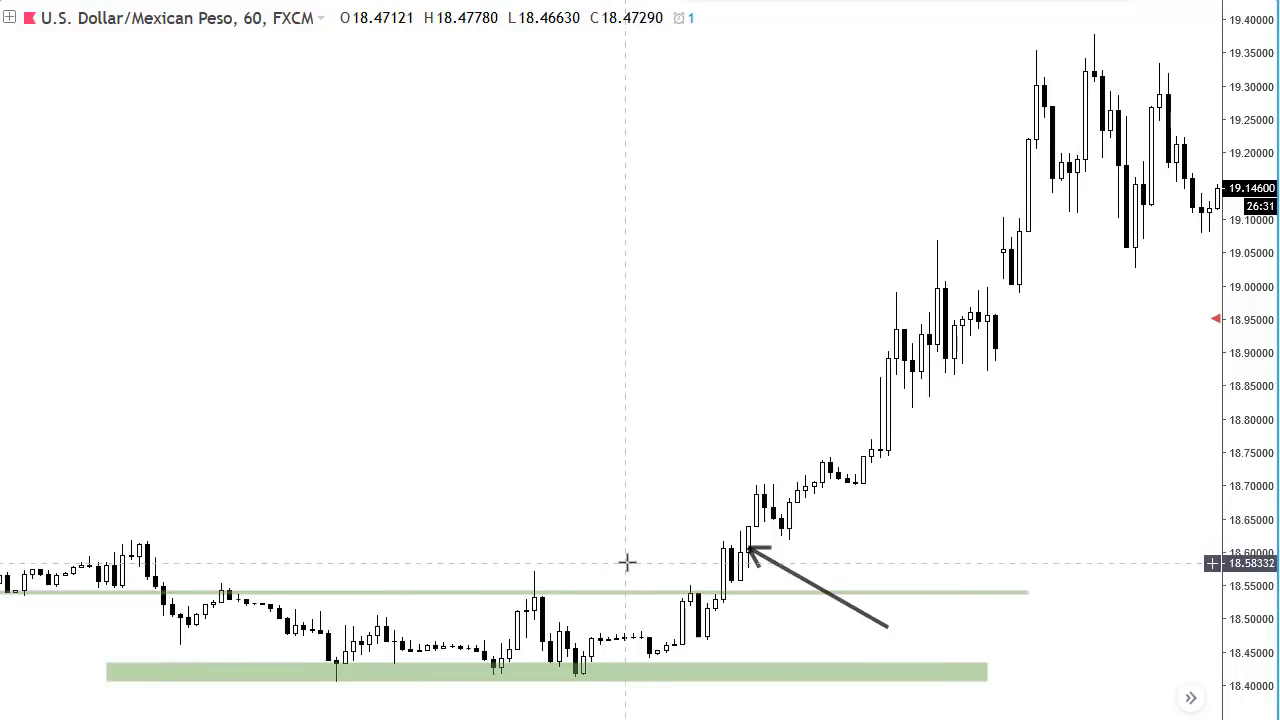
scroll(752, 556, down, 5)
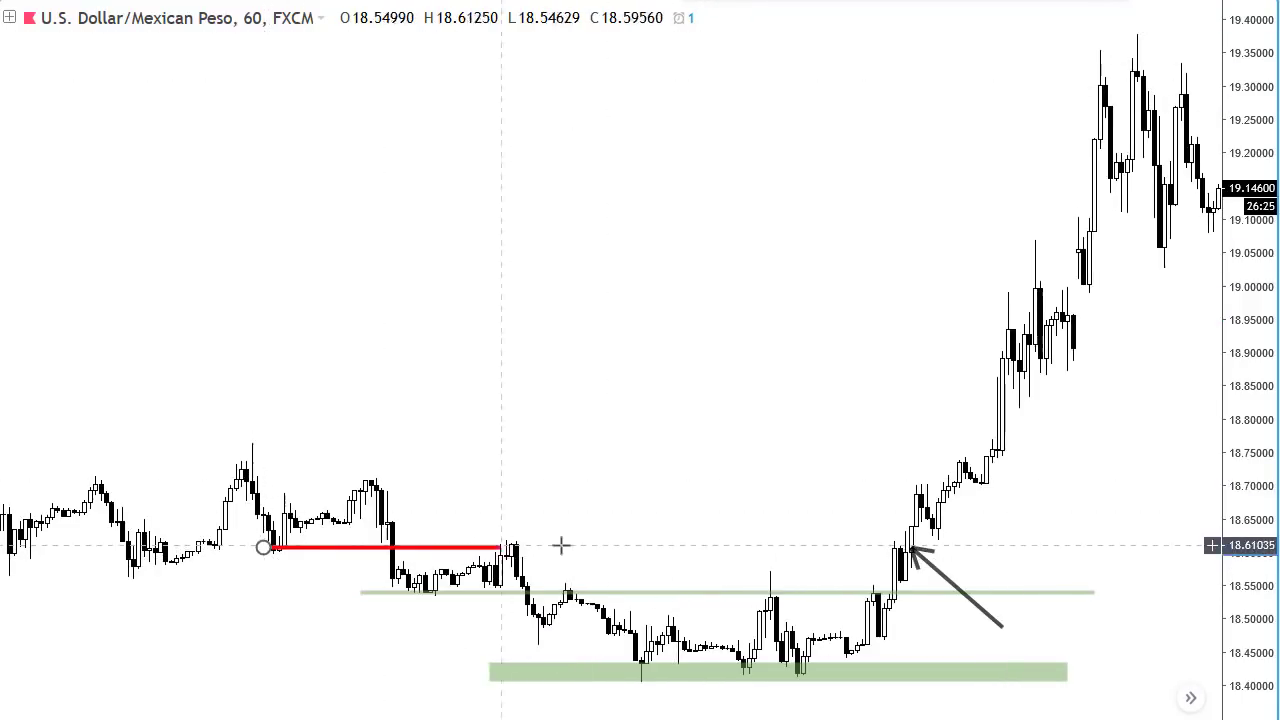
scroll(872, 572, up, 1)
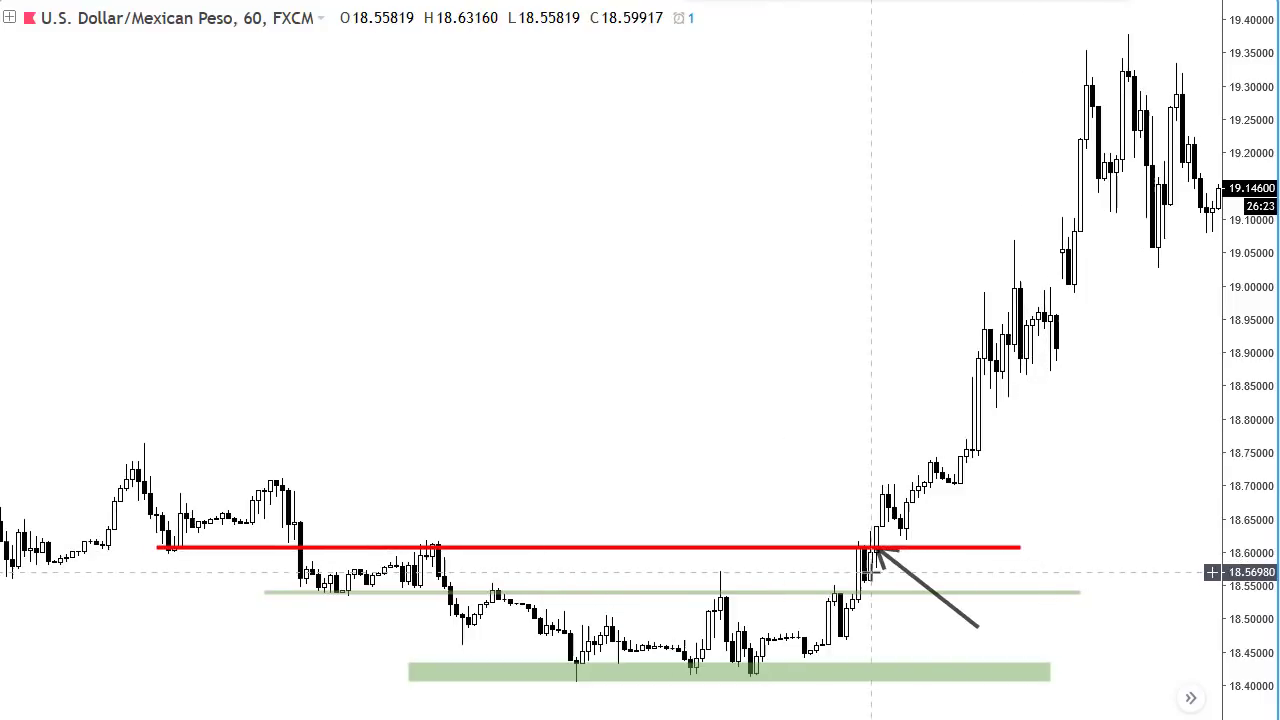
scroll(815, 557, up, 1)
scroll(302, 535, down, 2)
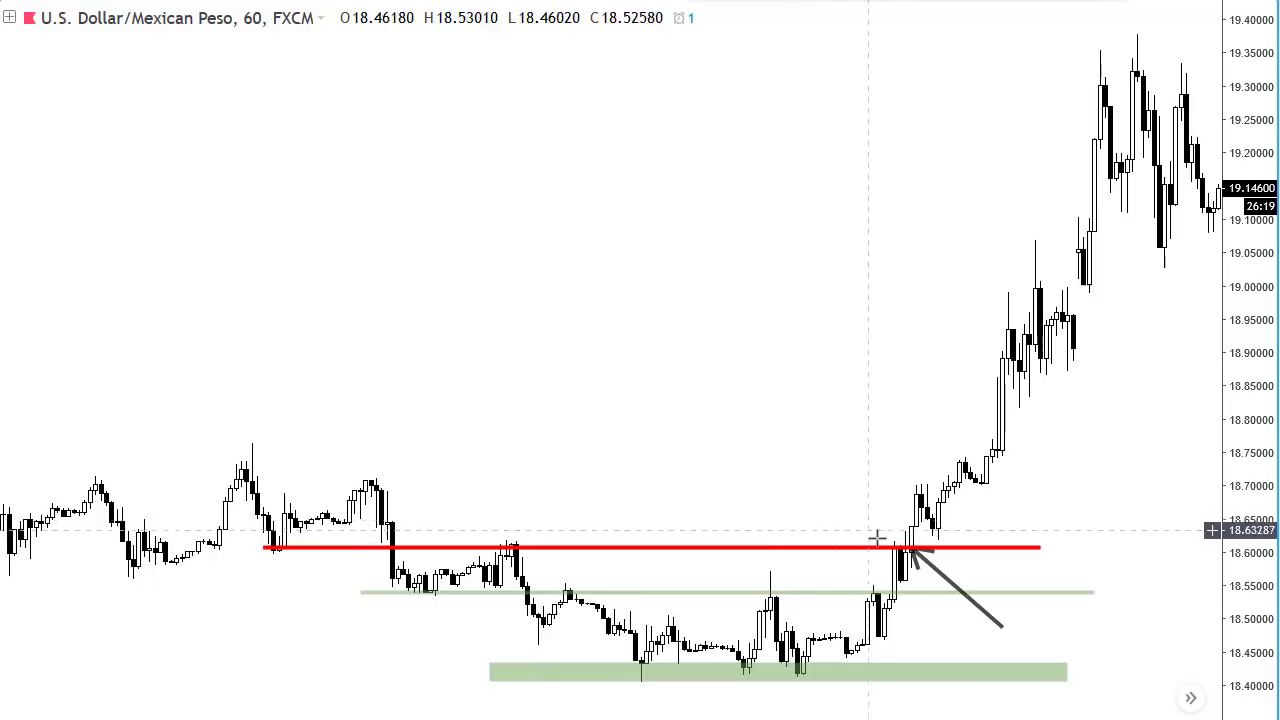
click(912, 551)
scroll(1000, 585, up, 2)
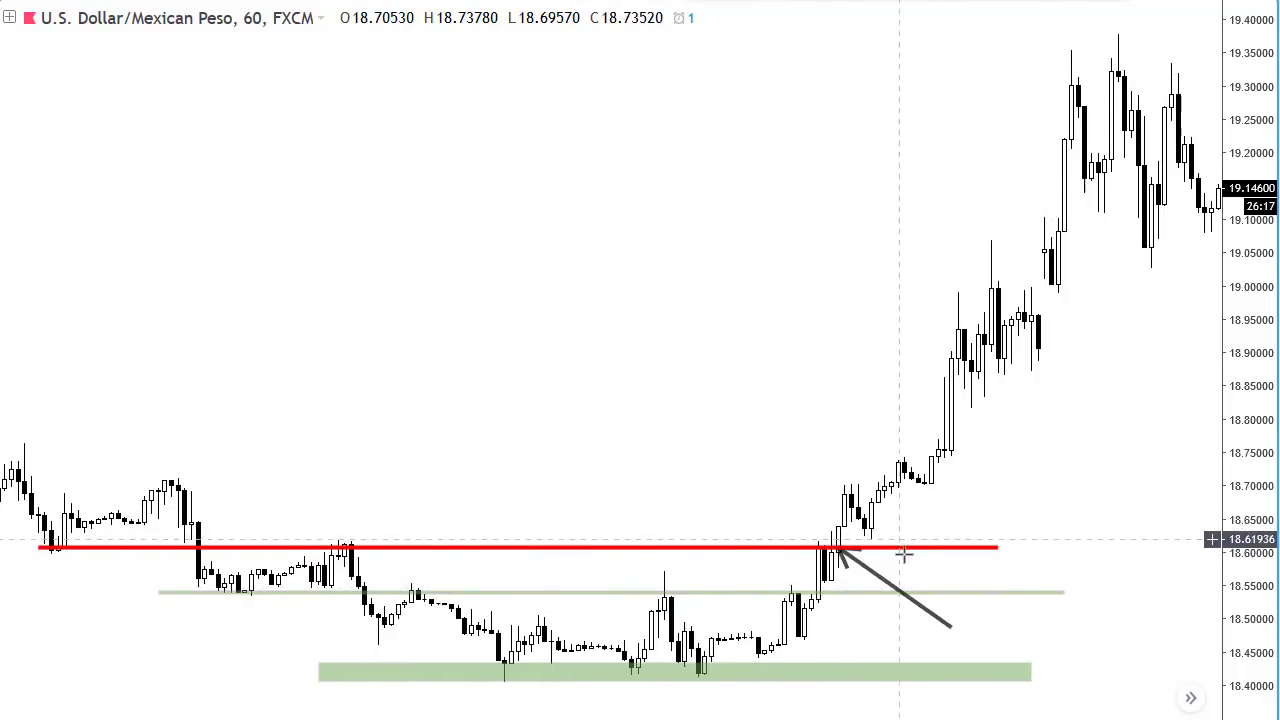
scroll(682, 531, up, 1)
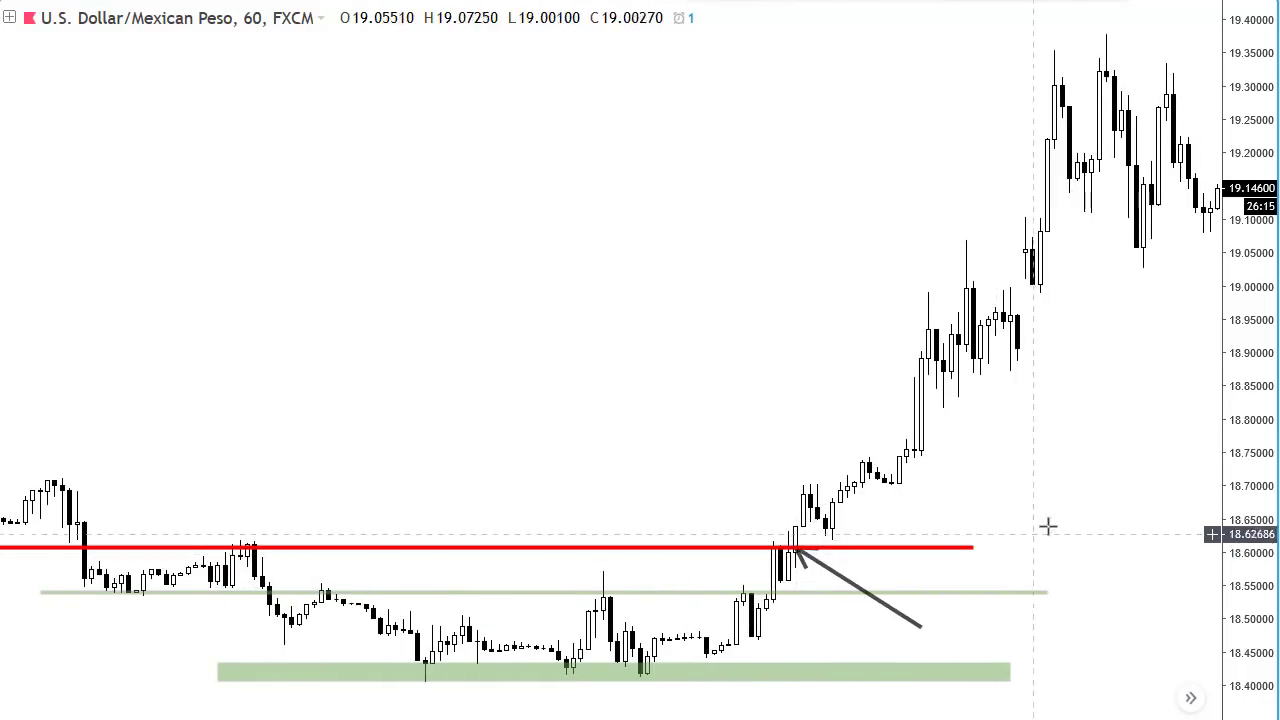
Draw three arrows pointing at the candle wicks in the rally, with tips at about 18.94, 18.82 and 19.03
drag(986, 531, 775, 537)
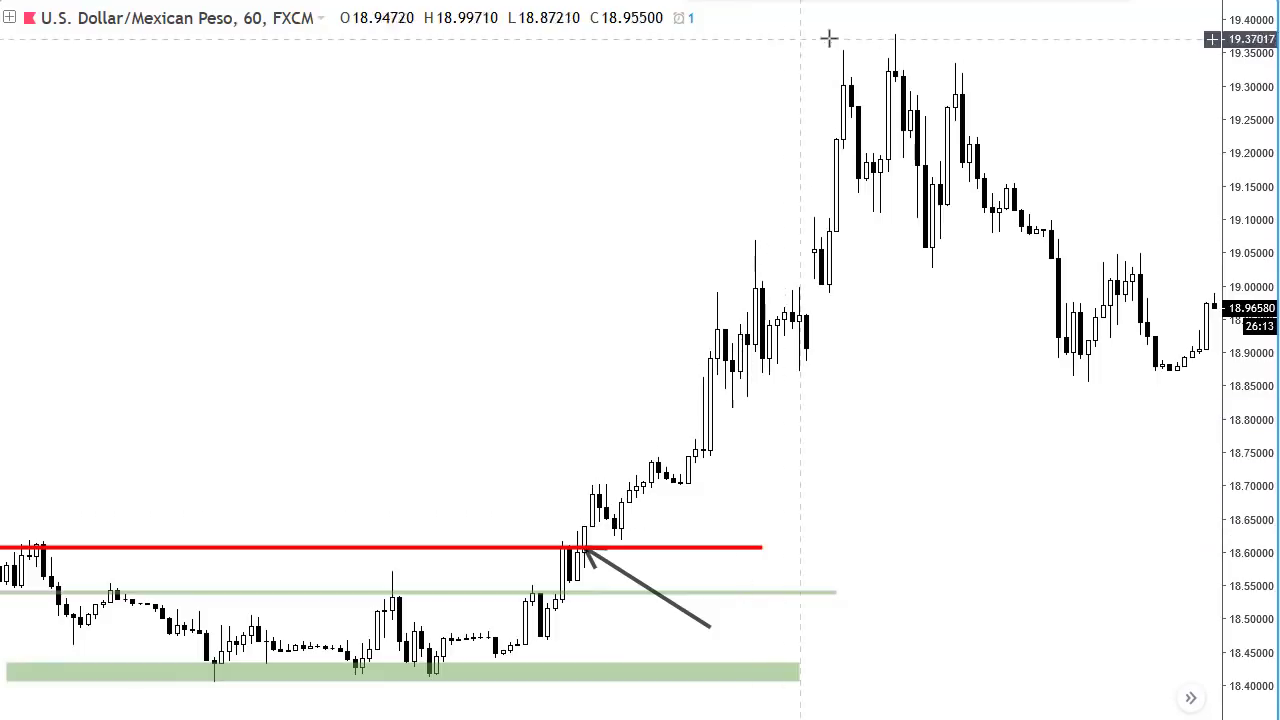
mouse_move(525, 337)
mouse_down()
mouse_move(689, 323)
mouse_move(800, 206)
mouse_move(686, 329)
mouse_up()
drag(807, 437, 750, 407)
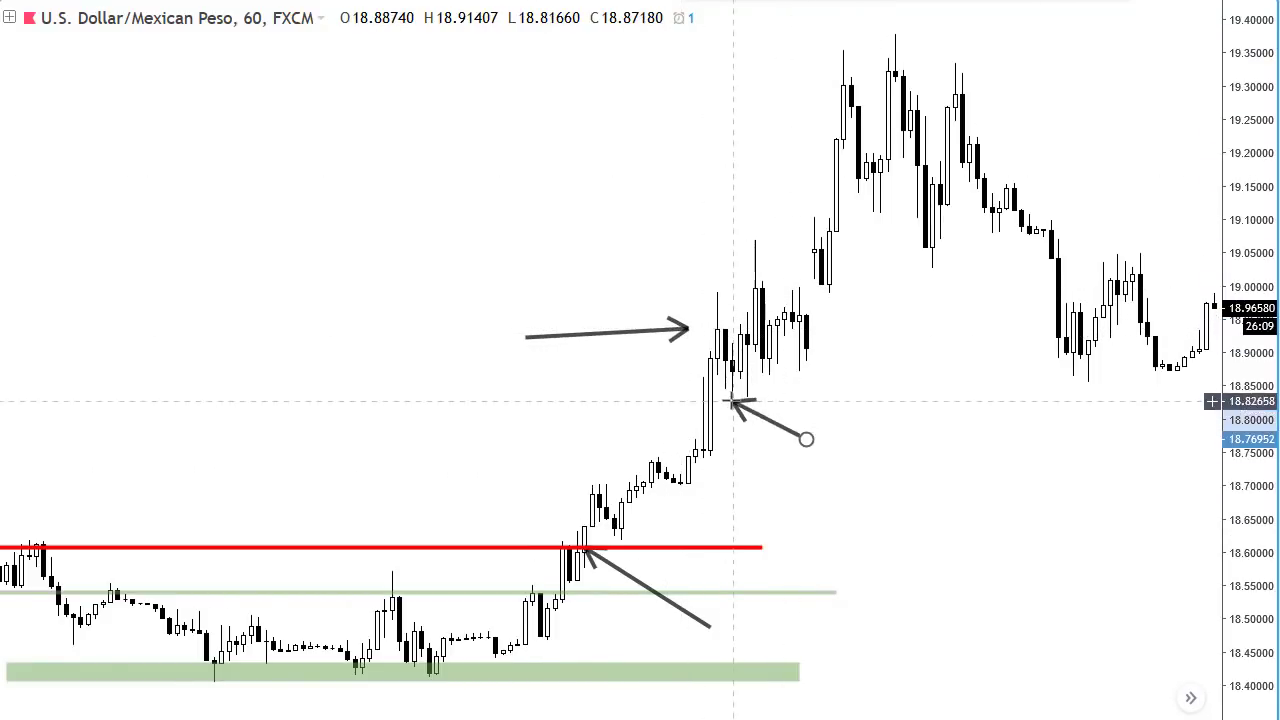
drag(614, 265, 747, 268)
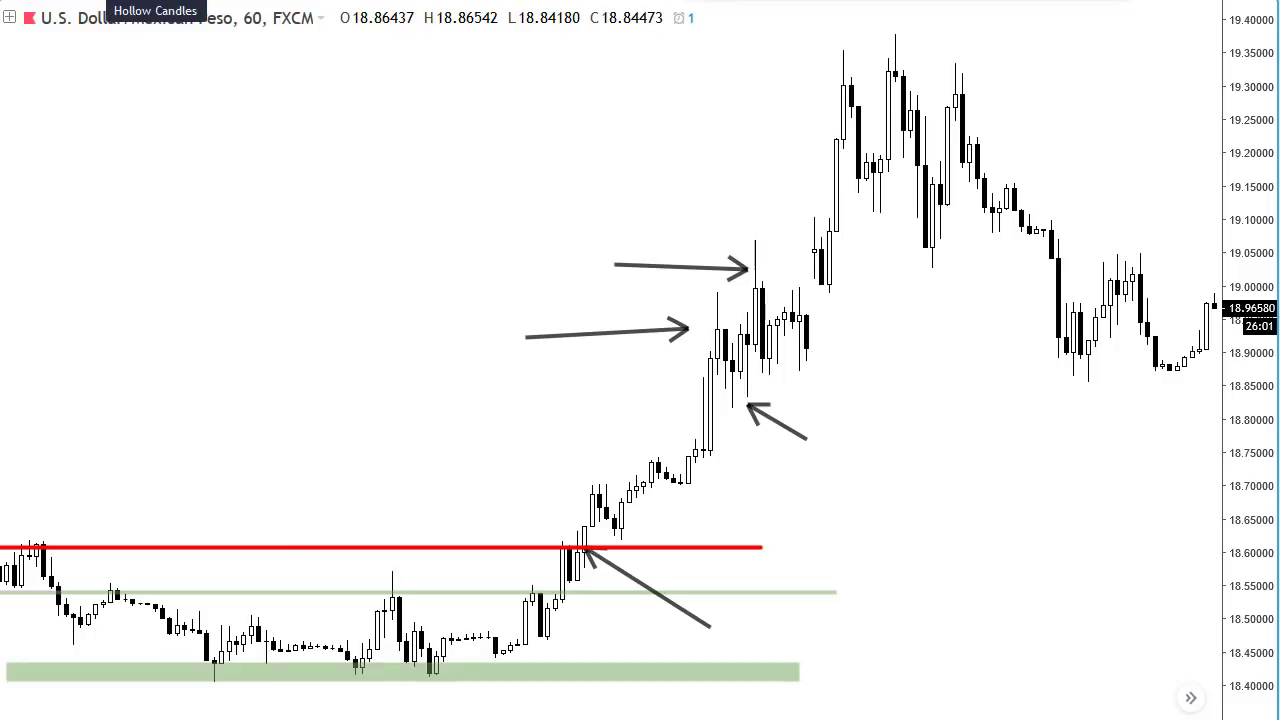
Change the chart style to Line
click(160, 4)
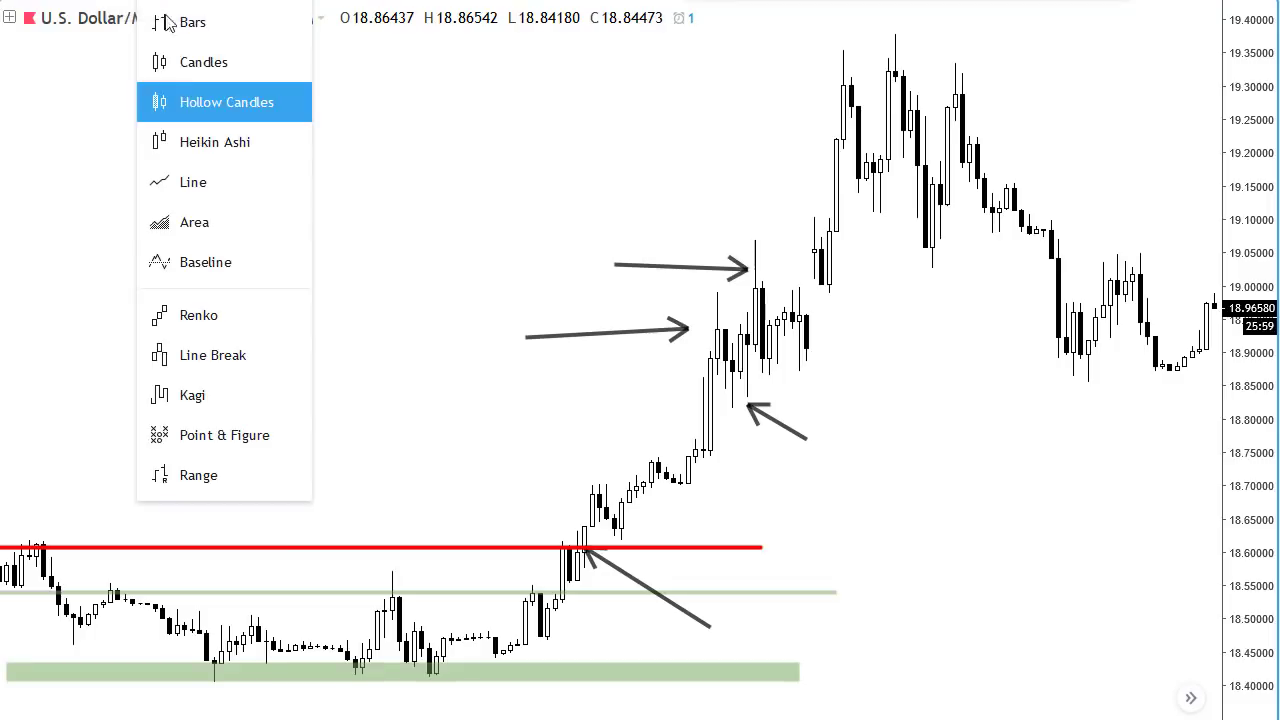
click(236, 180)
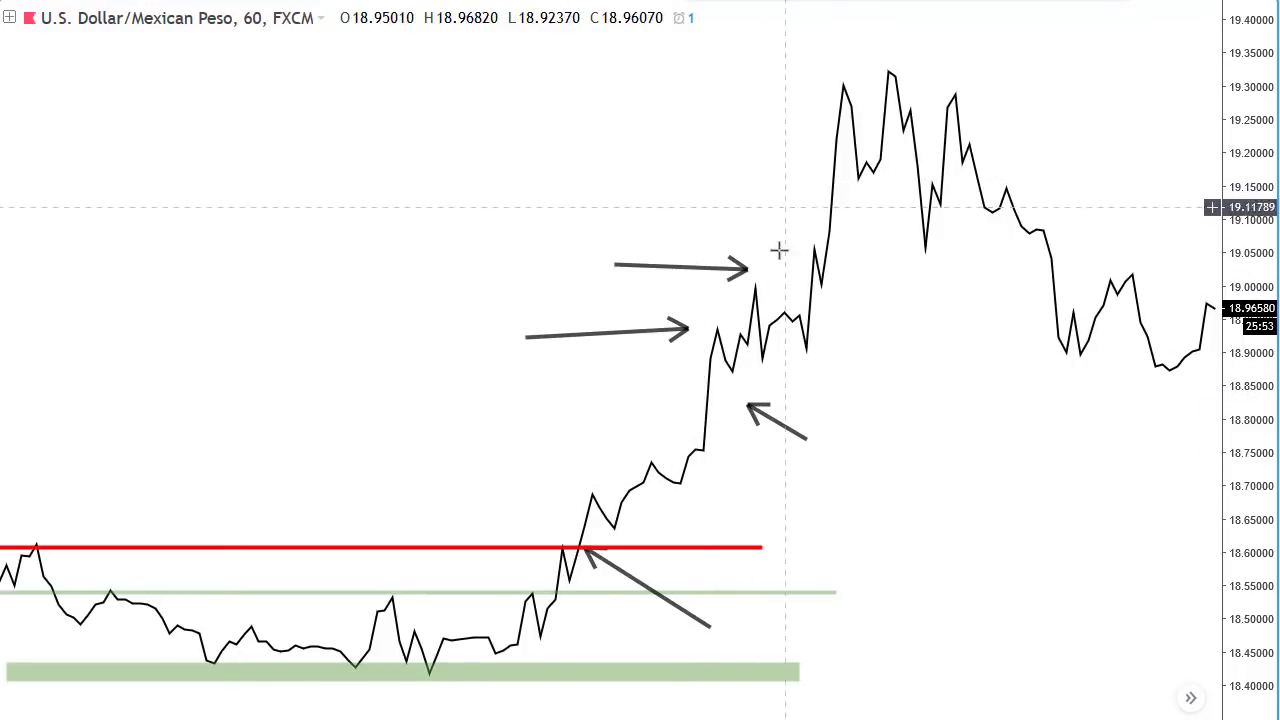
right_click(500, 270)
click(451, 337)
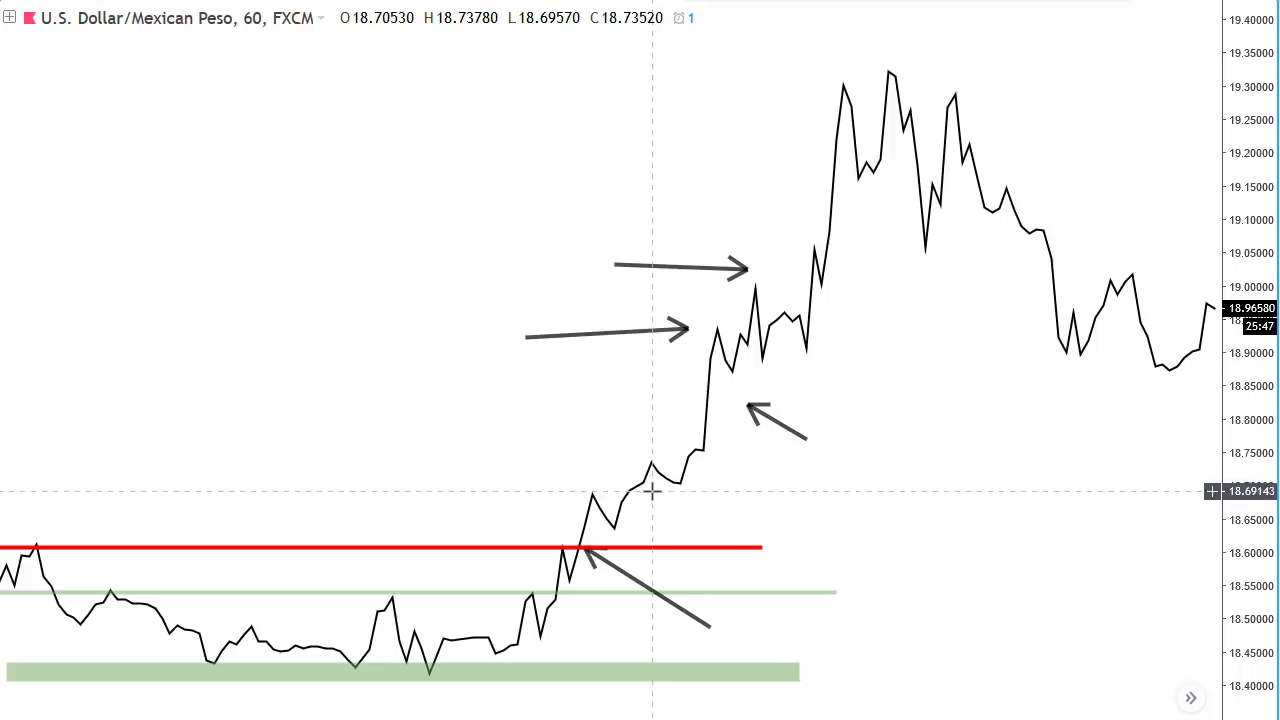
Draw short red lines under the five rising swing lows, at about 18.63, 18.68, 18.87, 18.89 and 18.99
click(592, 530)
click(703, 530)
click(657, 497)
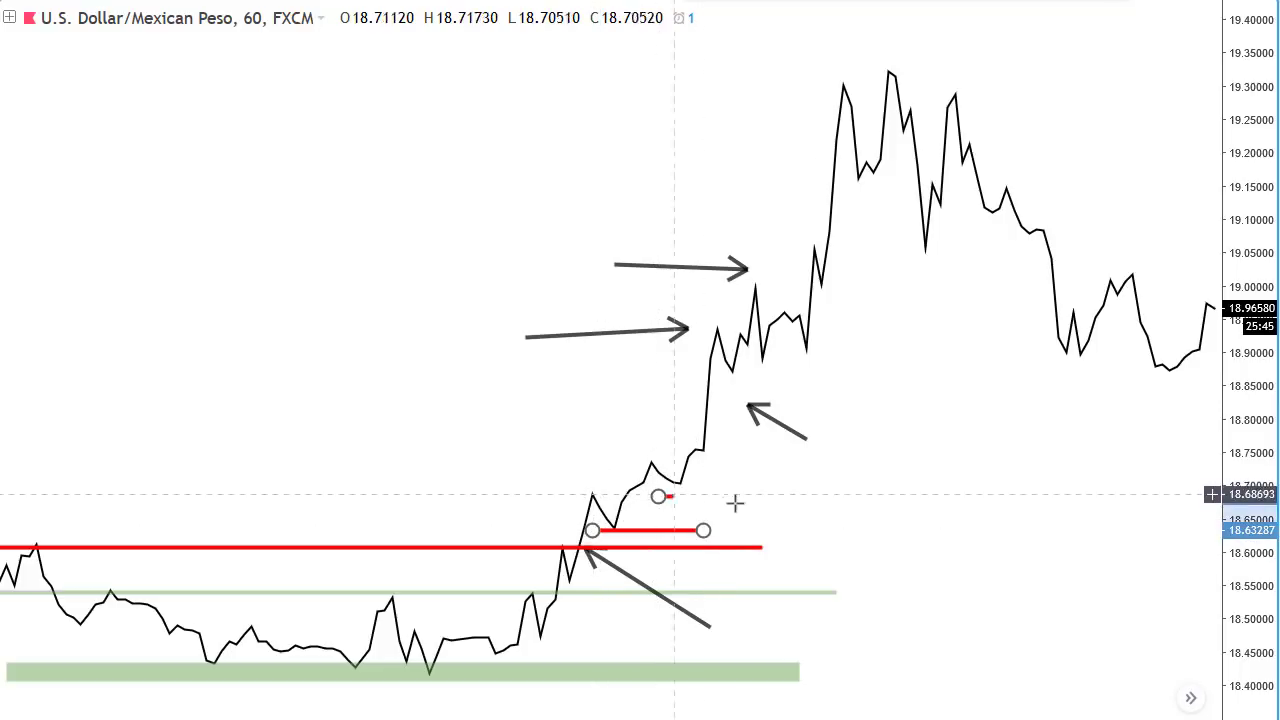
click(755, 497)
click(717, 375)
click(873, 375)
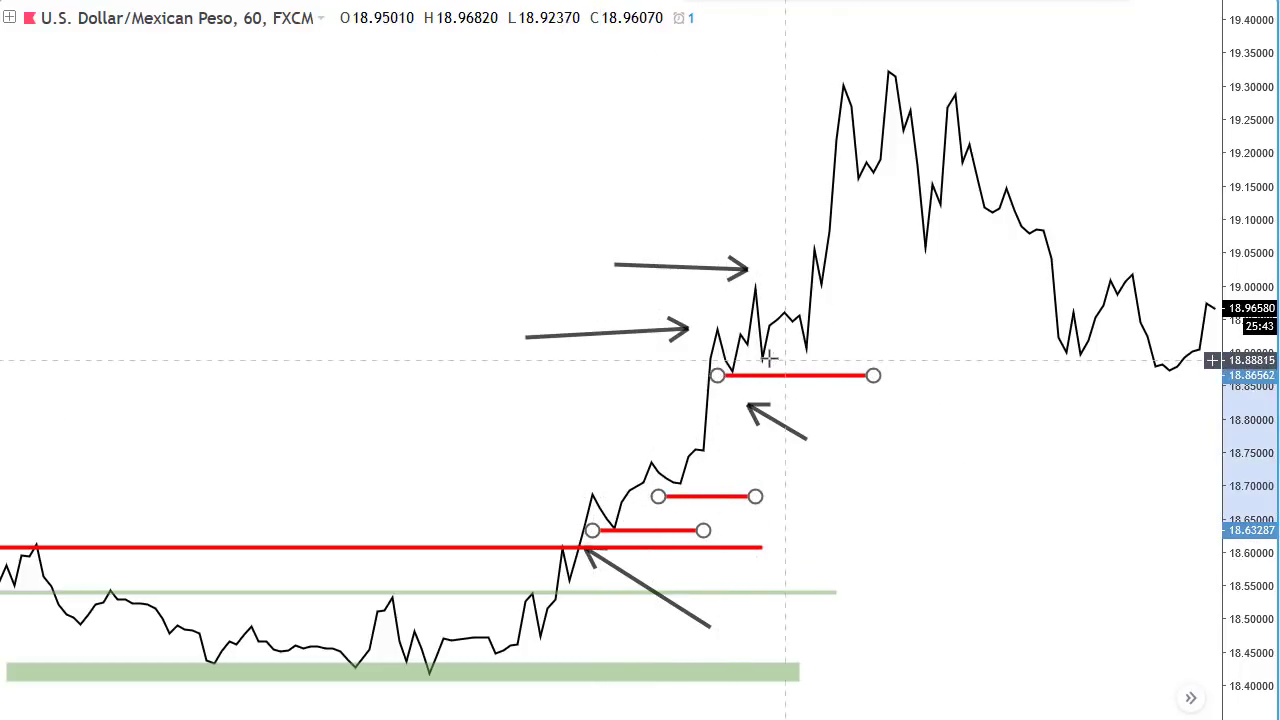
click(747, 356)
click(843, 356)
click(814, 294)
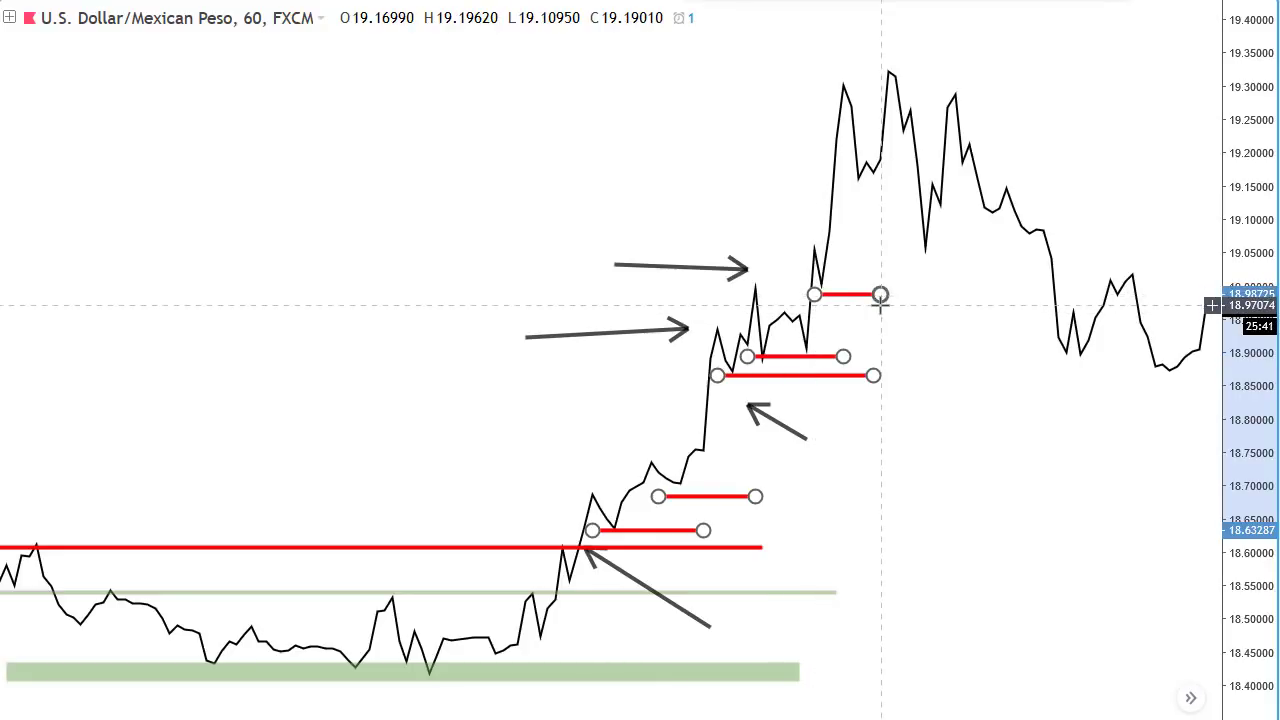
click(881, 304)
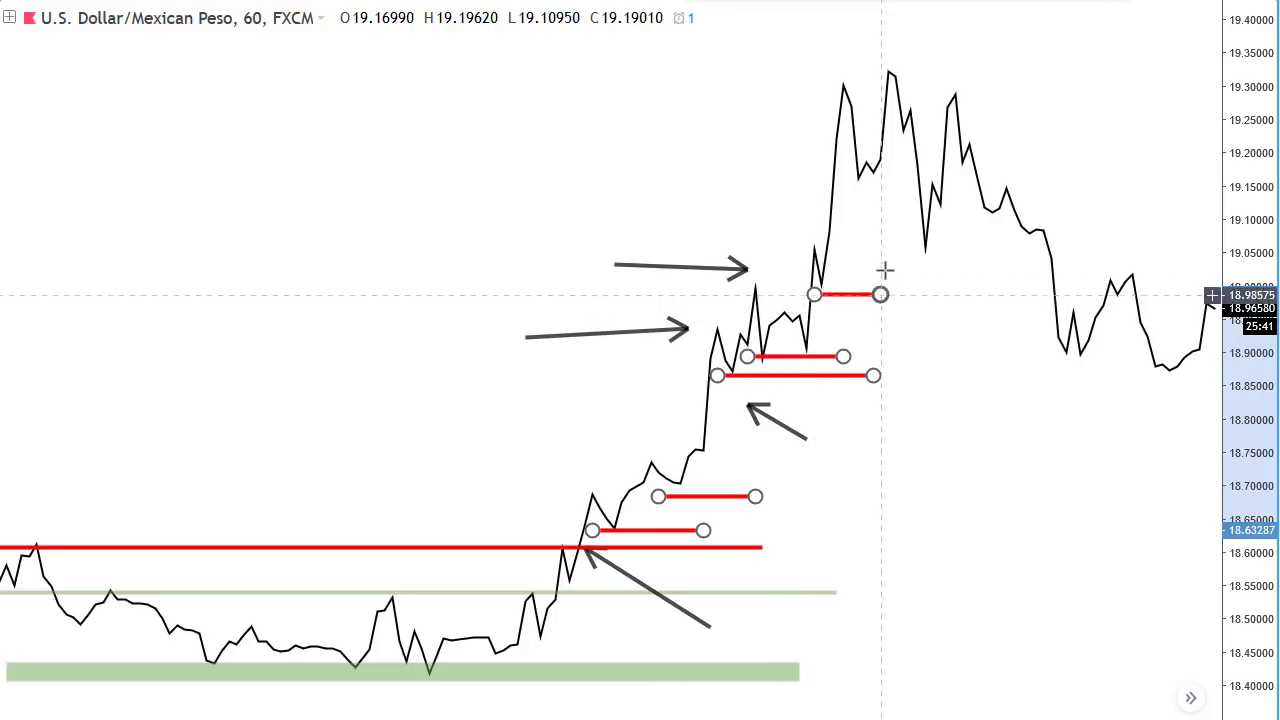
Draw short red lines at the five rising swing highs, at about 18.70, 18.75, 18.95, 19.01 and 19.06
click(541, 483)
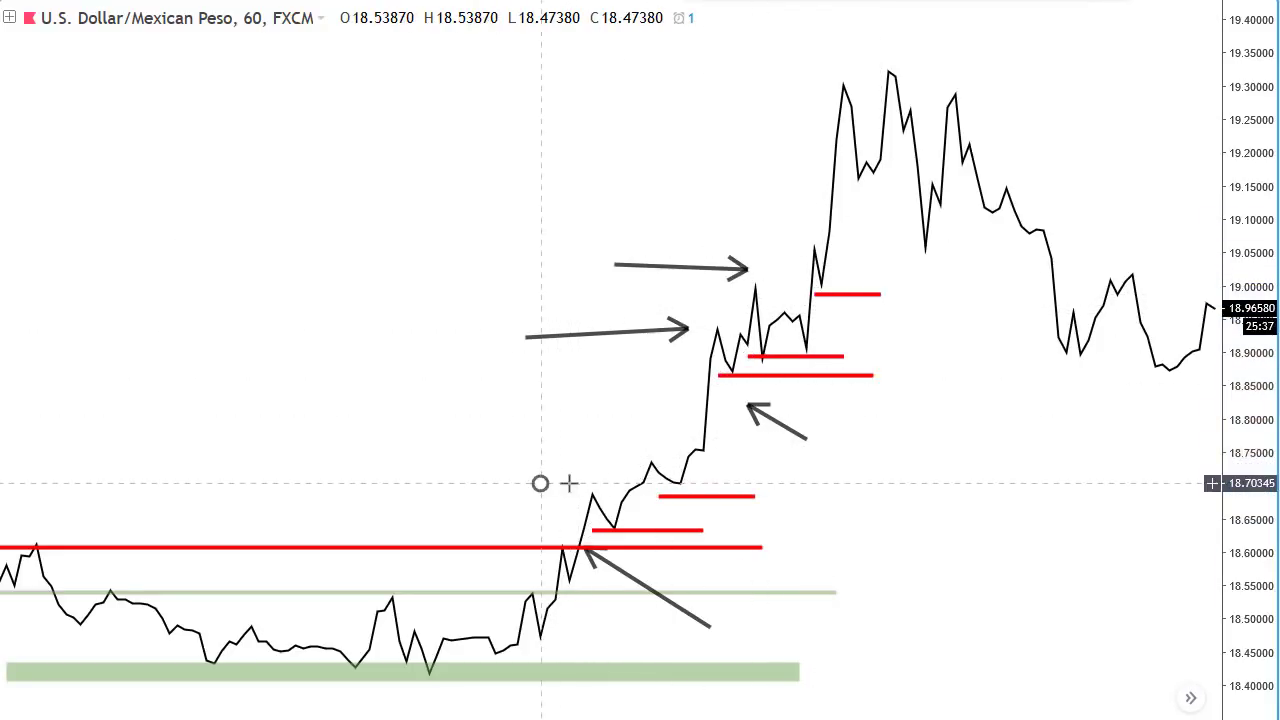
click(614, 483)
click(614, 454)
click(680, 454)
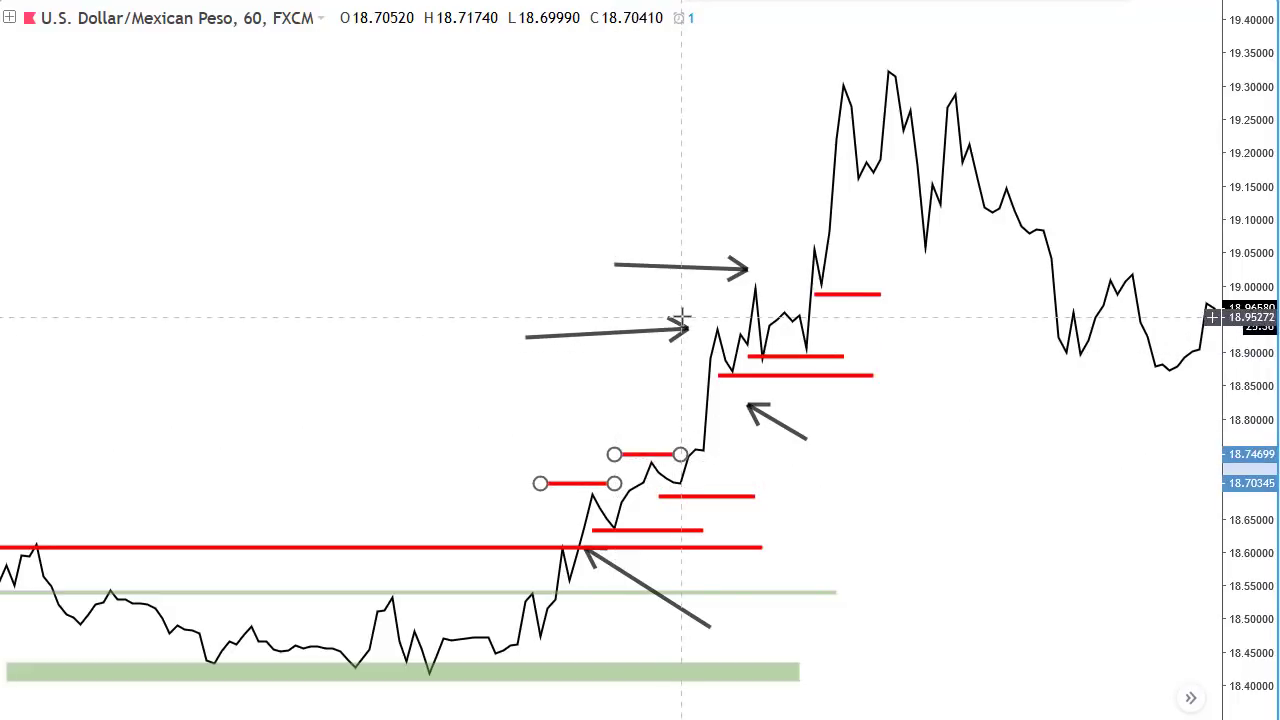
click(680, 317)
click(725, 317)
click(732, 281)
click(784, 281)
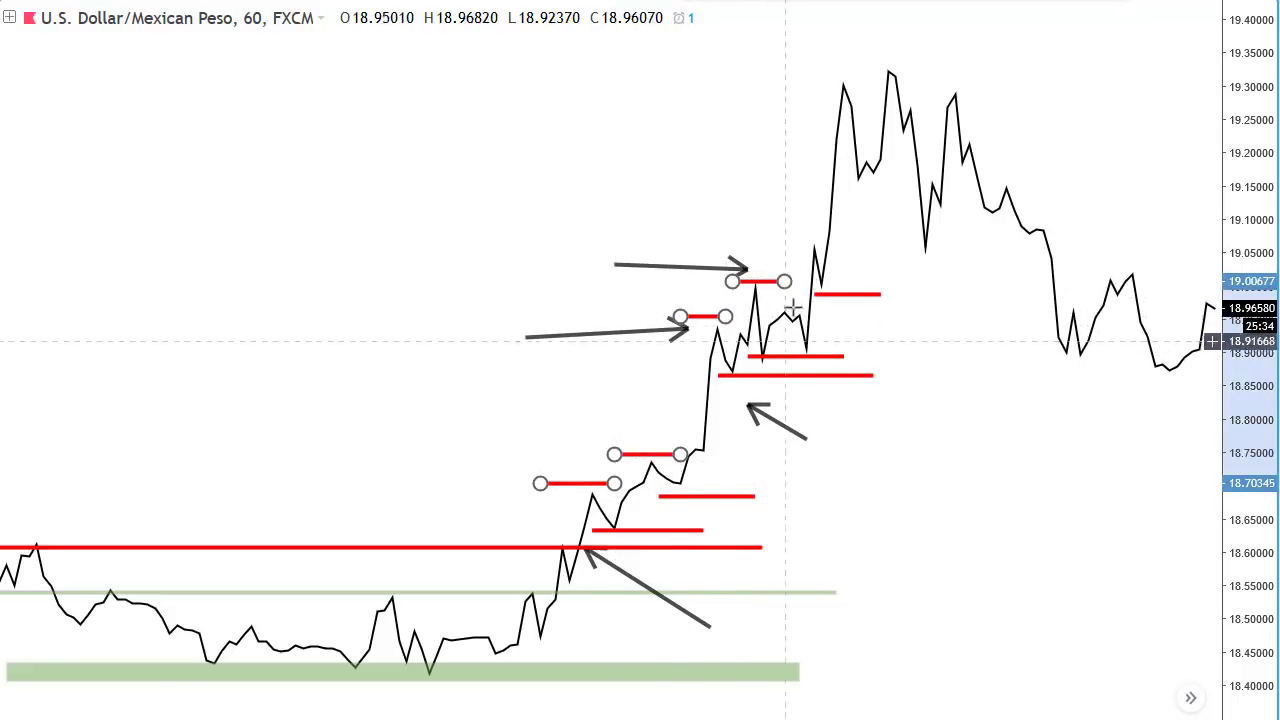
click(784, 247)
click(830, 247)
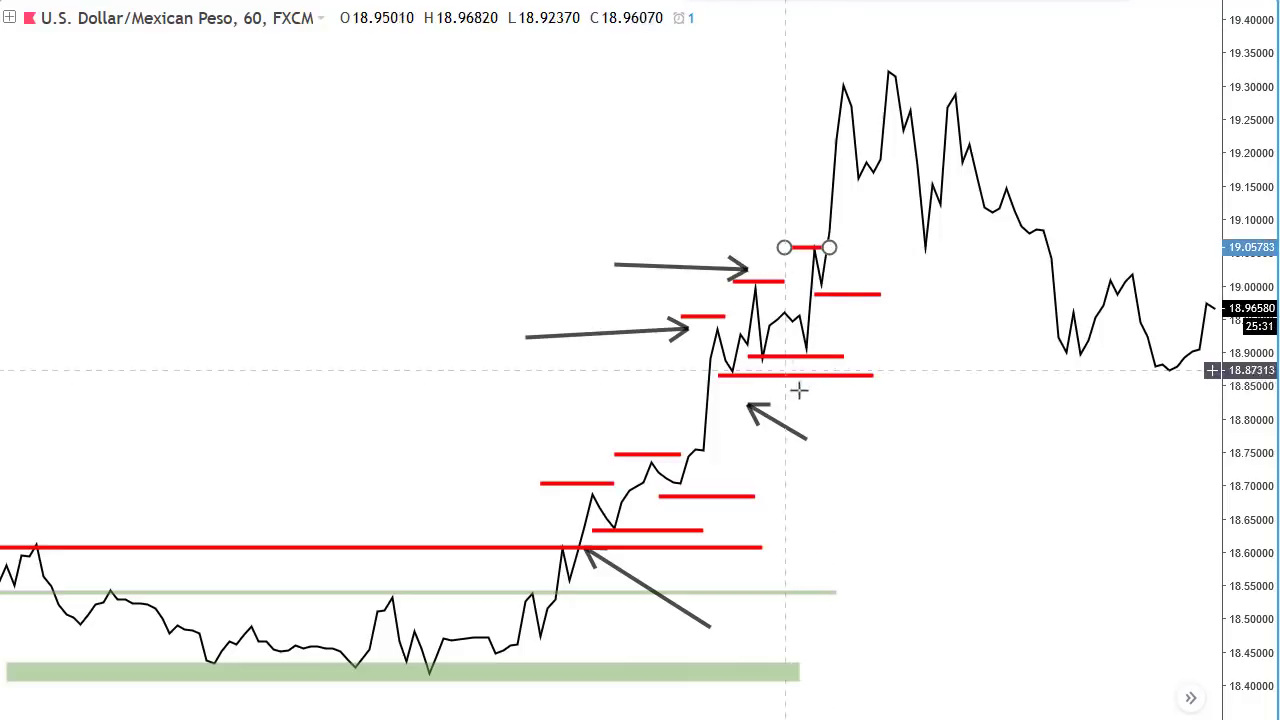
click(929, 420)
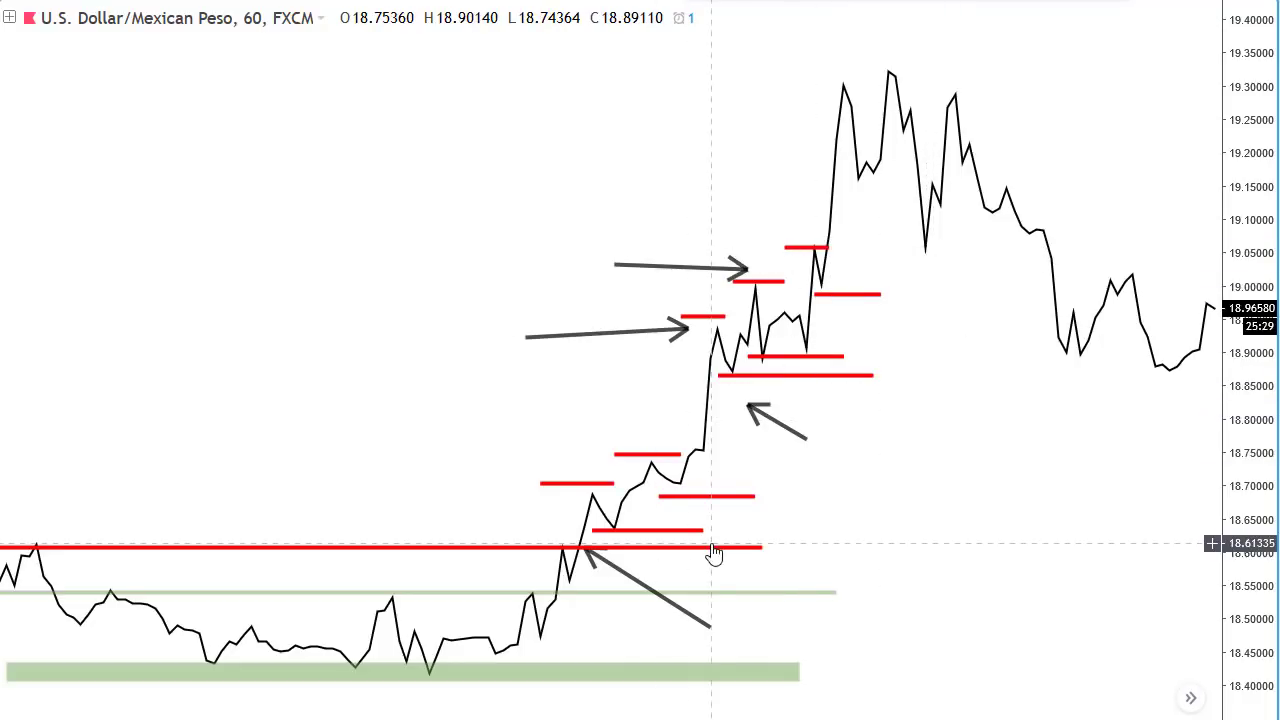
Remove all drawings from the chart and change the chart style to Candles
right_click(414, 226)
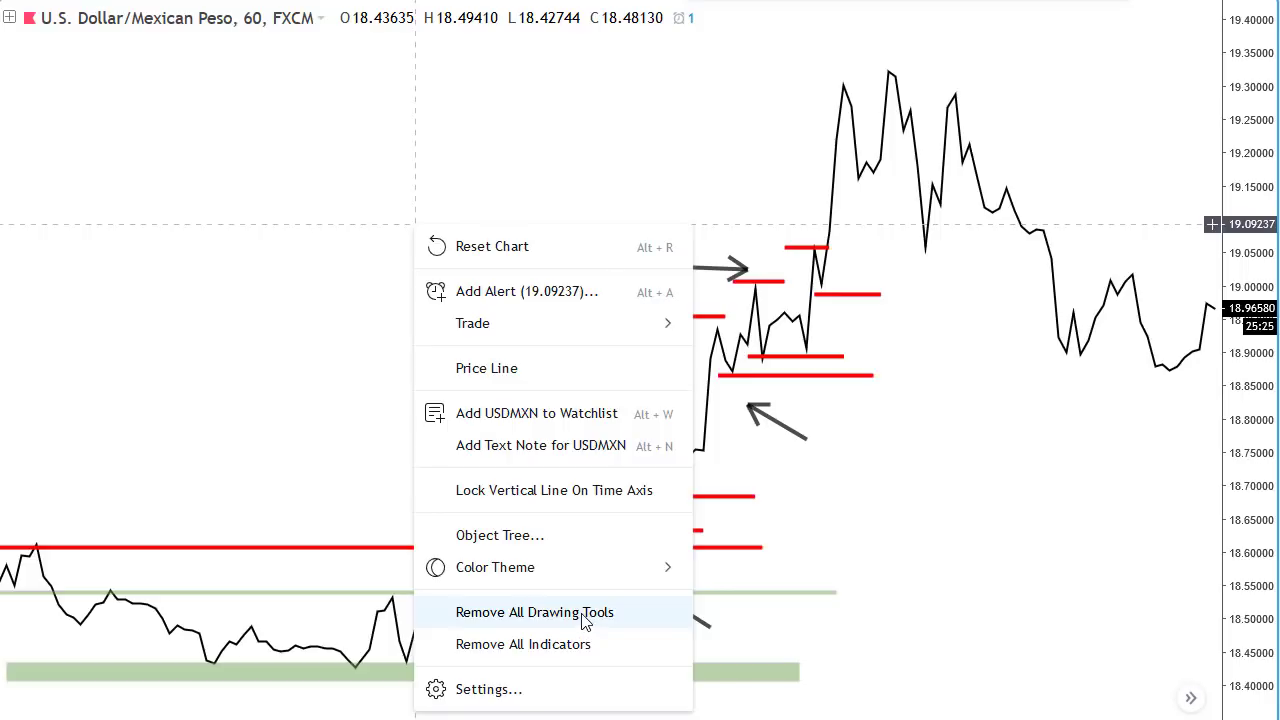
click(586, 622)
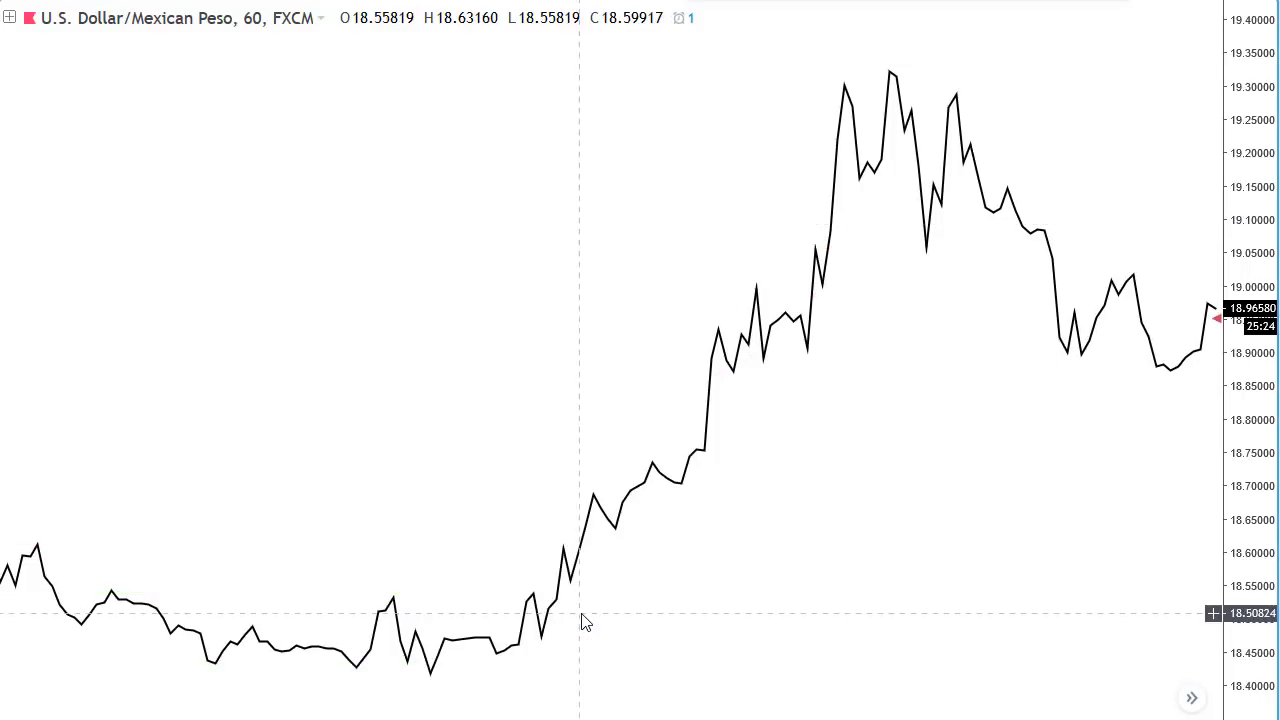
click(172, 12)
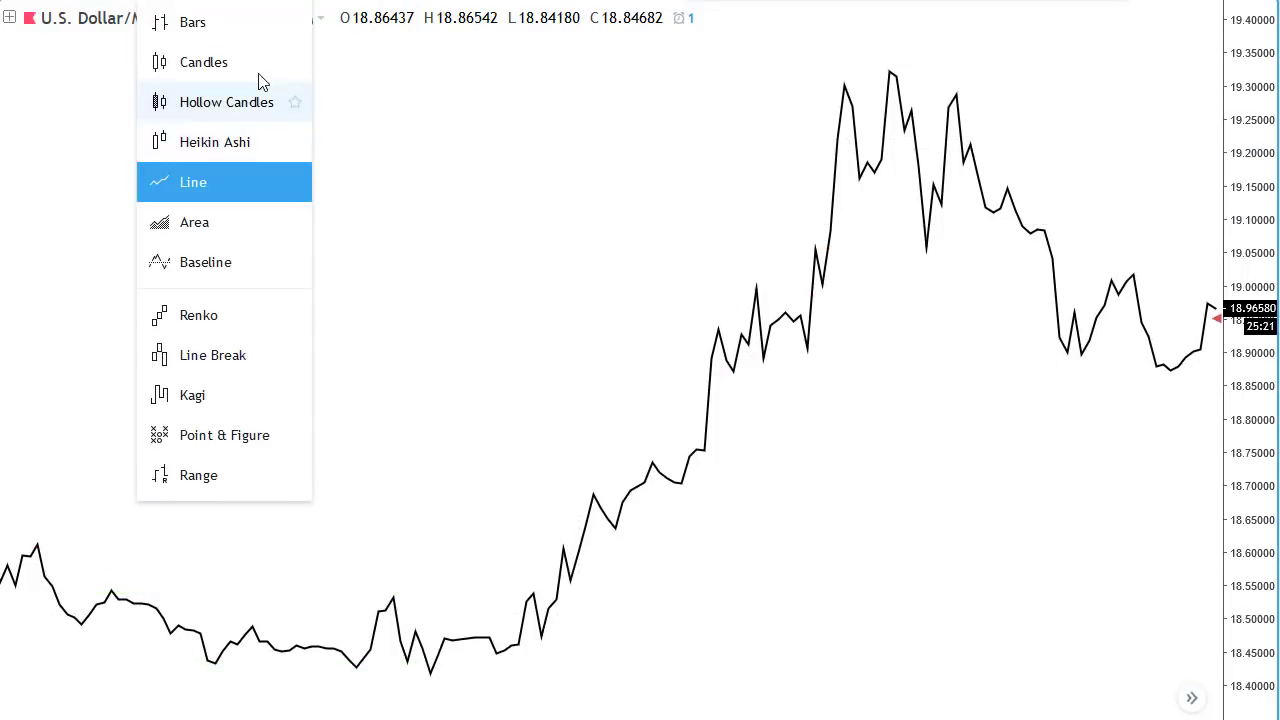
click(195, 61)
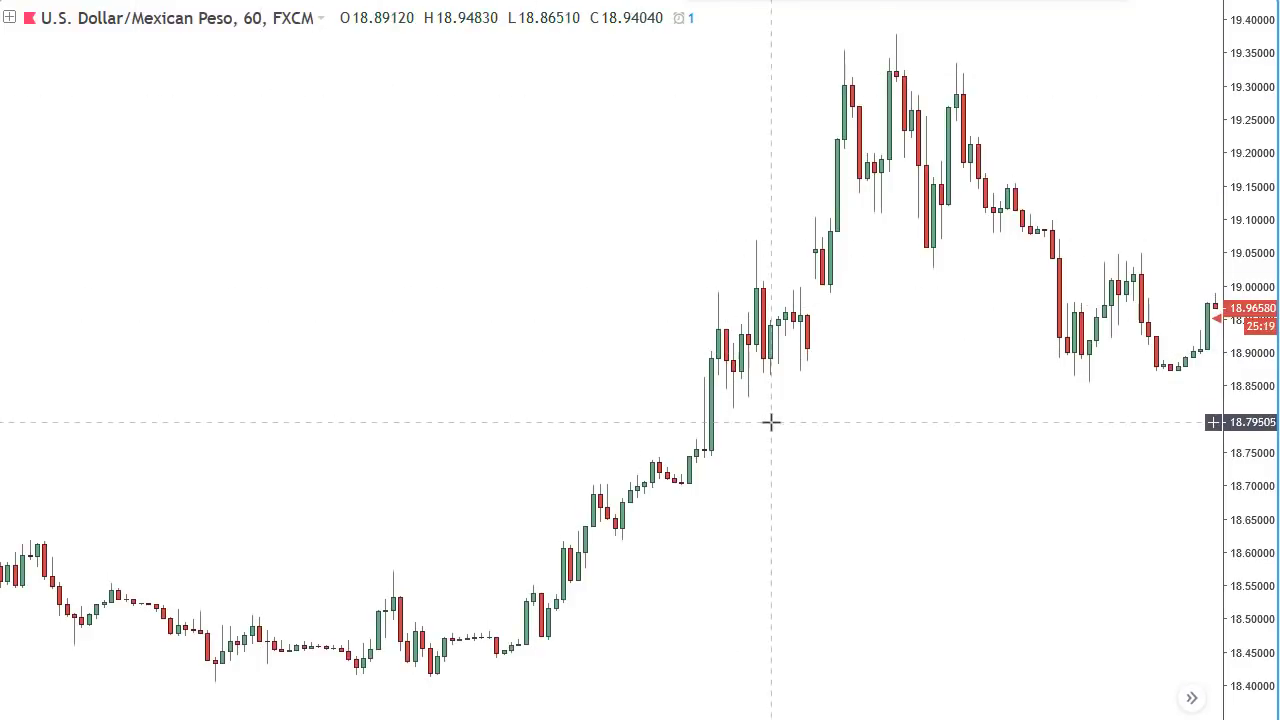
Draw an arrow from about 19.05 down to the long upper wick before the large green candle, with its tip at about 18.80
drag(795, 458, 773, 458)
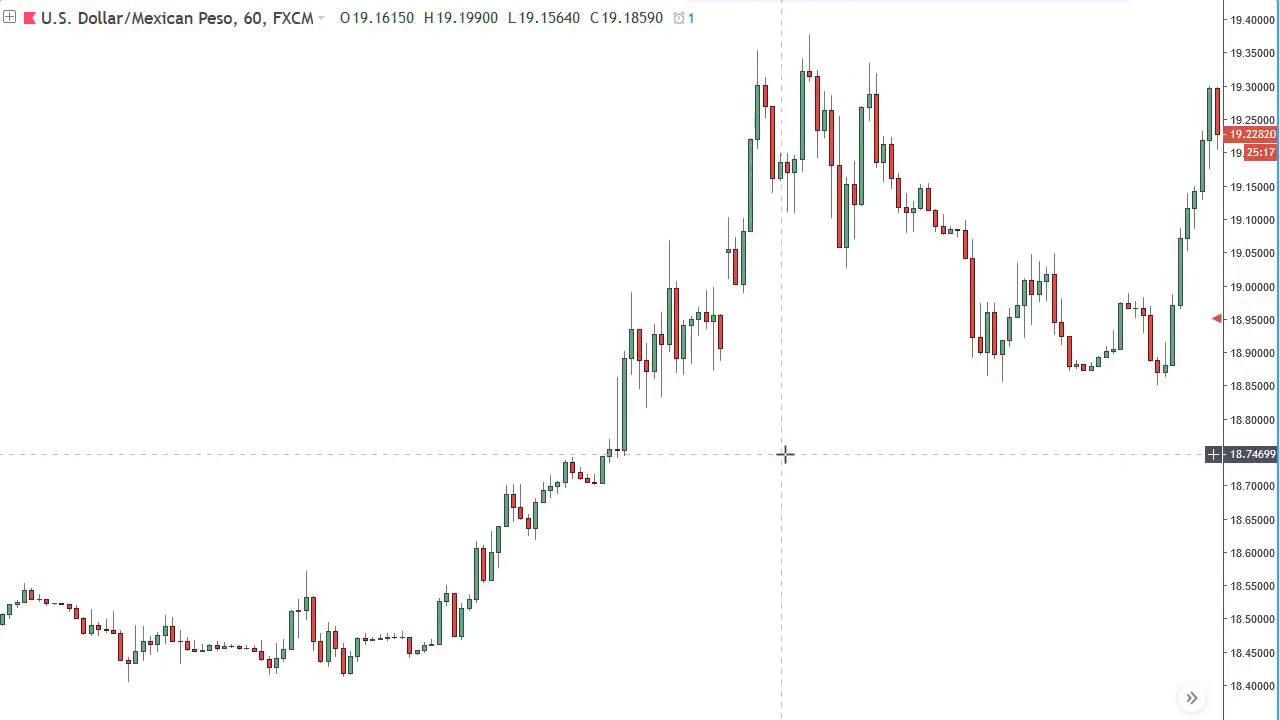
drag(637, 441, 874, 551)
drag(800, 500, 763, 251)
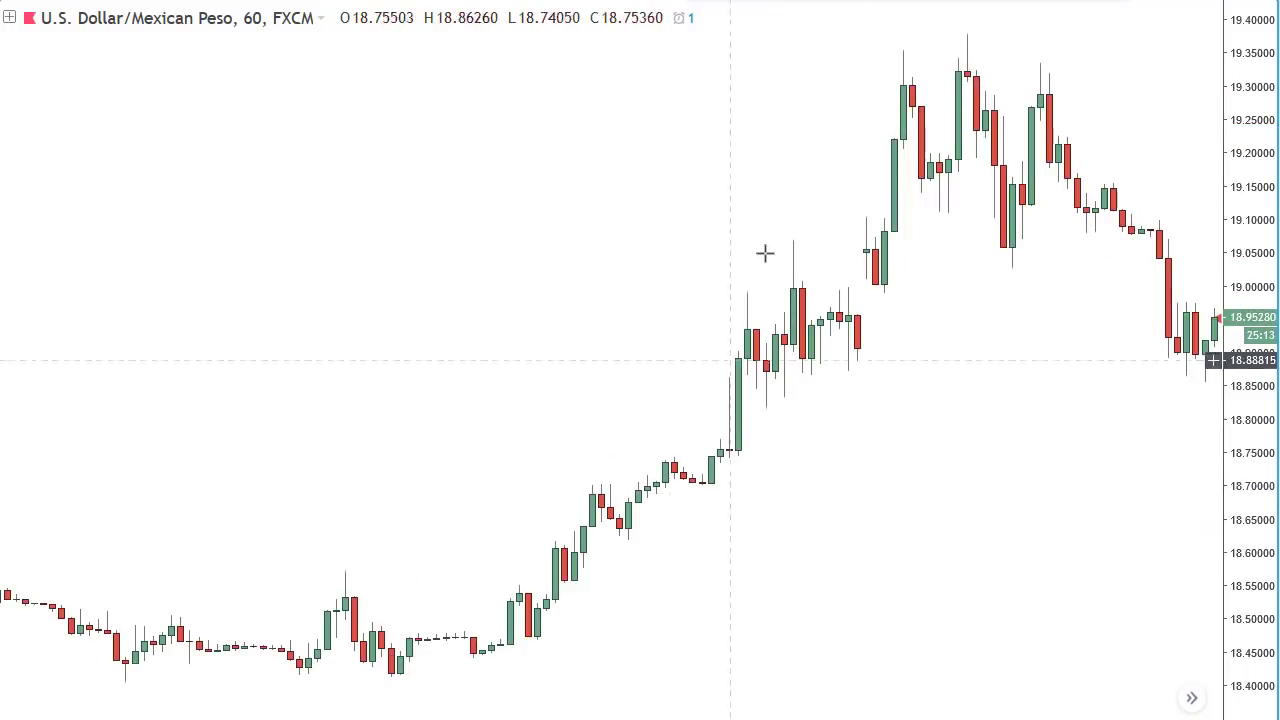
click(464, 252)
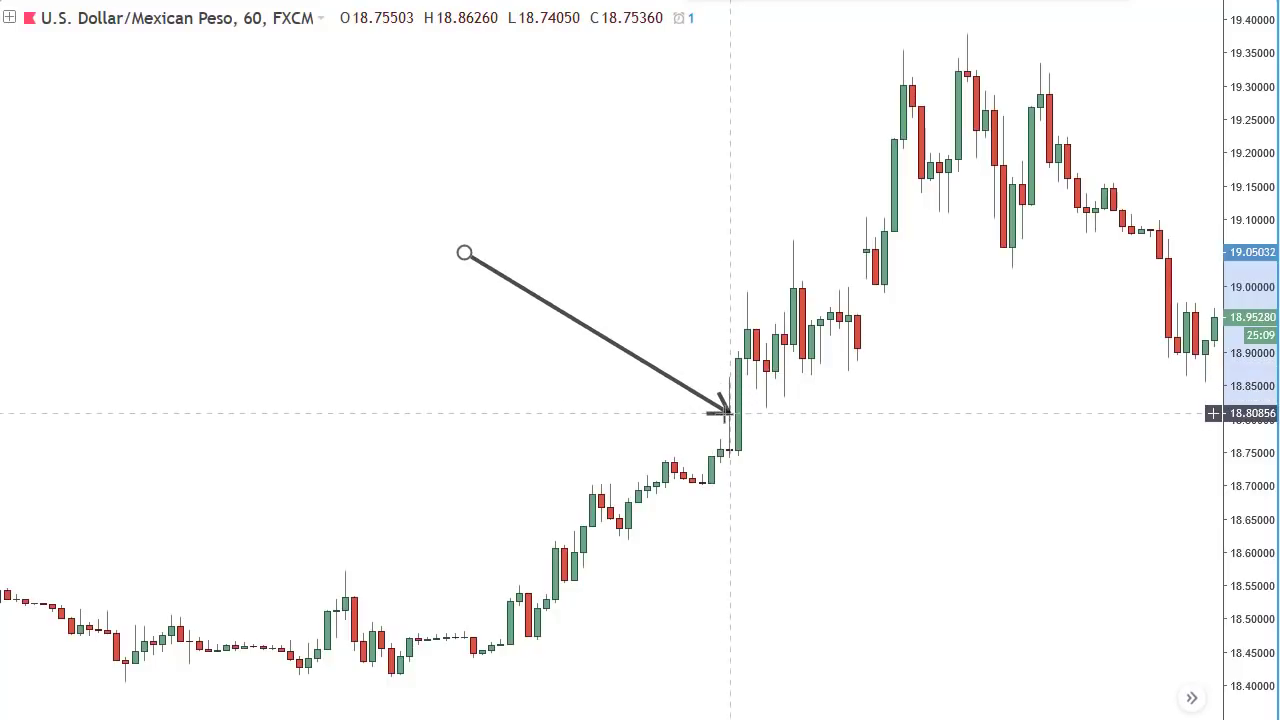
click(720, 419)
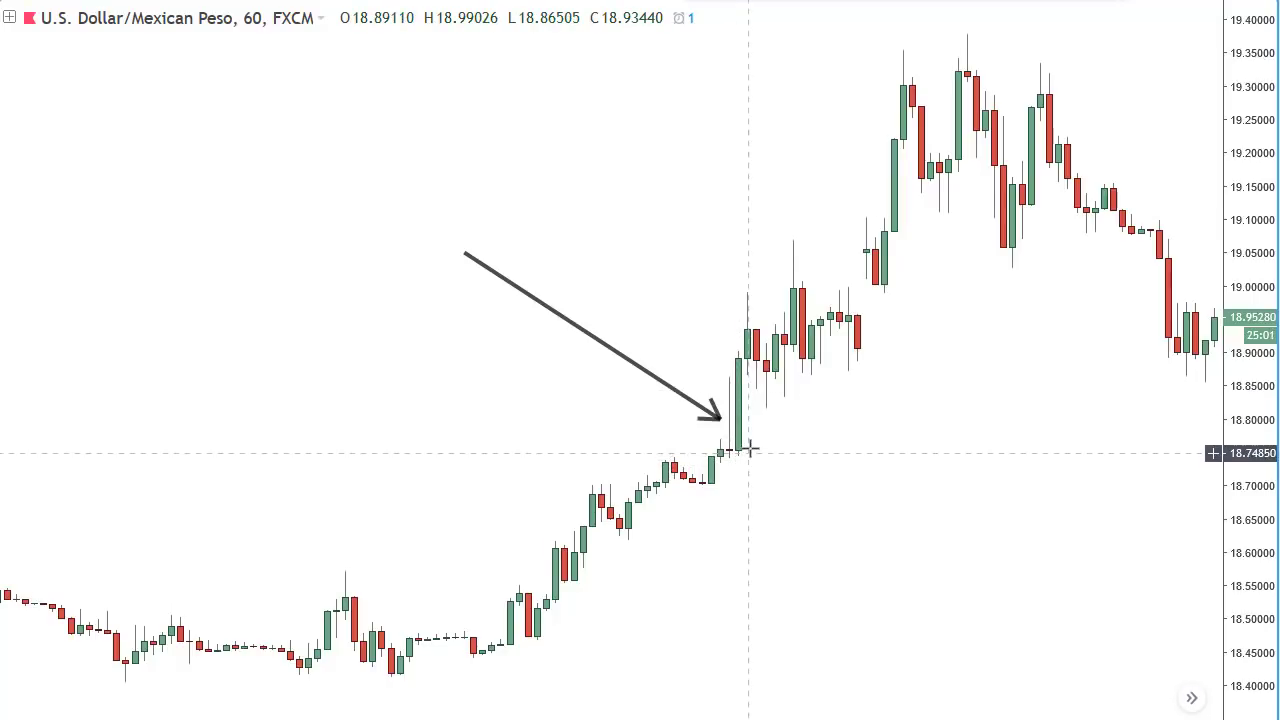
scroll(735, 442, down, 1)
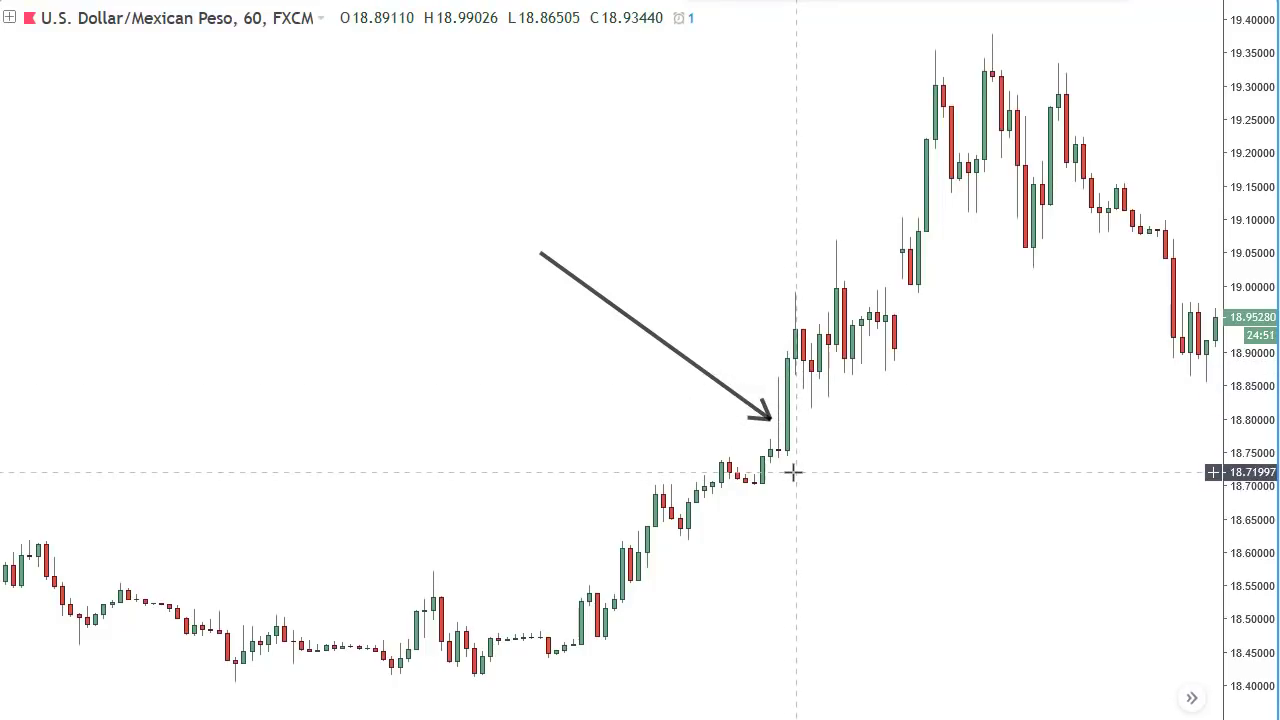
scroll(814, 449, down, 1)
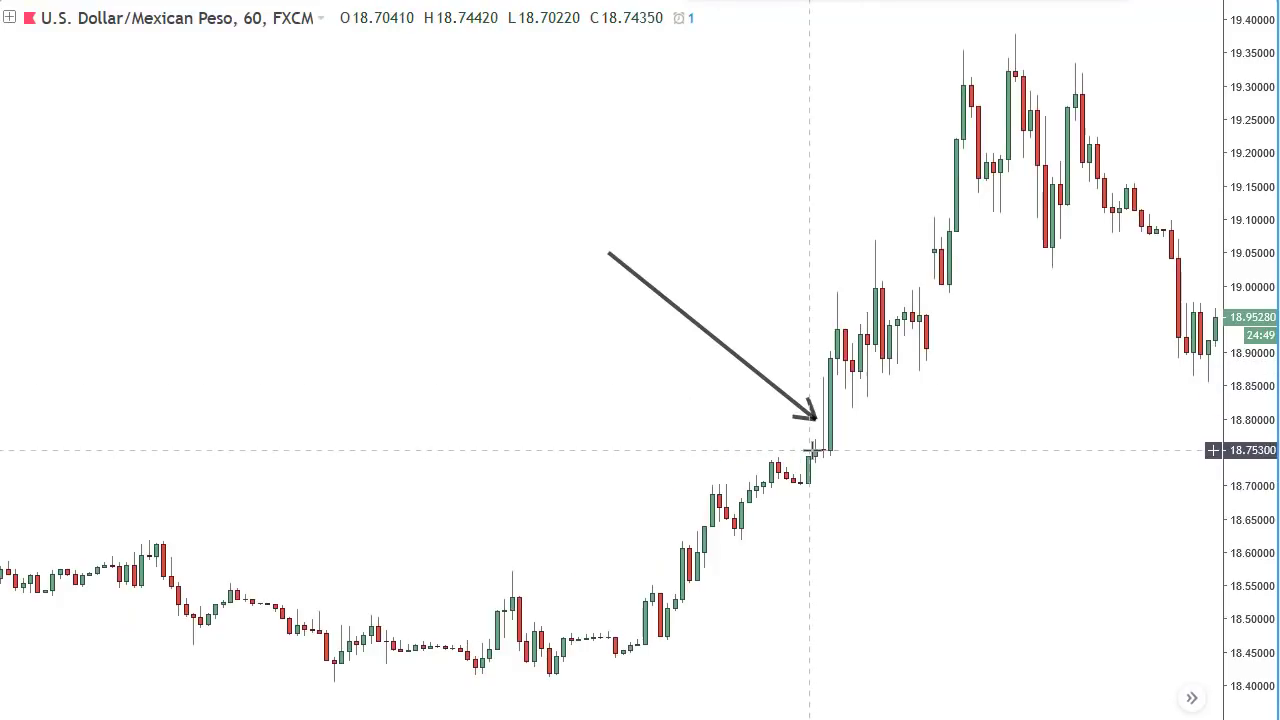